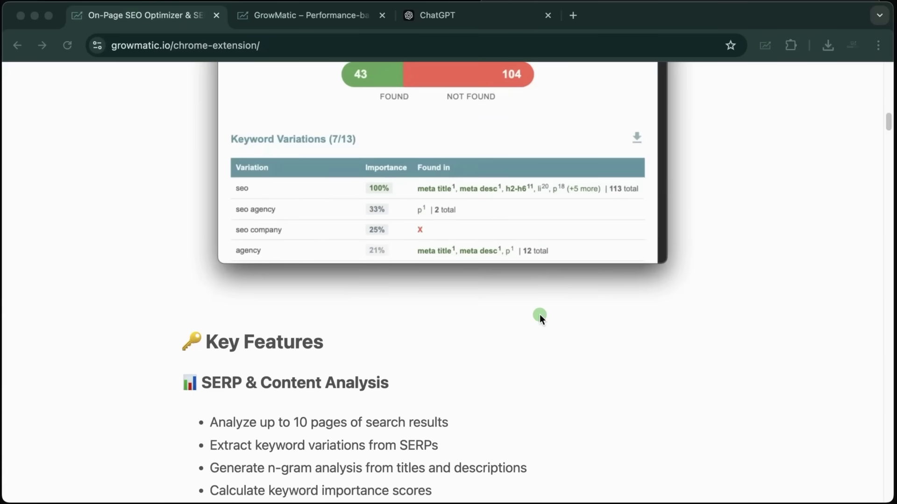
Open the extension's Chrome Web Store listing from the GrowMatic extension page
{"action": "scroll", "coordinate": [539, 313], "scroll_direction": "up", "scroll_amount": 15}
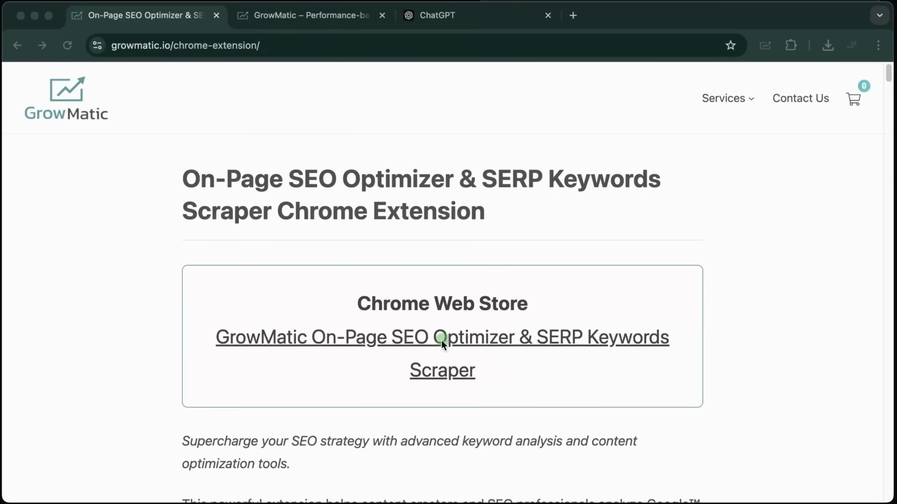
{"action": "left_click", "coordinate": [439, 341]}
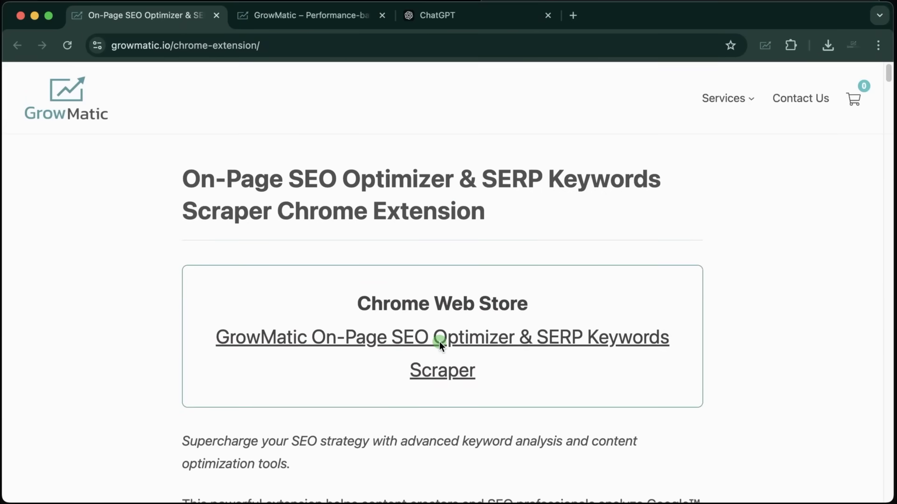
{"action": "left_click", "coordinate": [440, 341]}
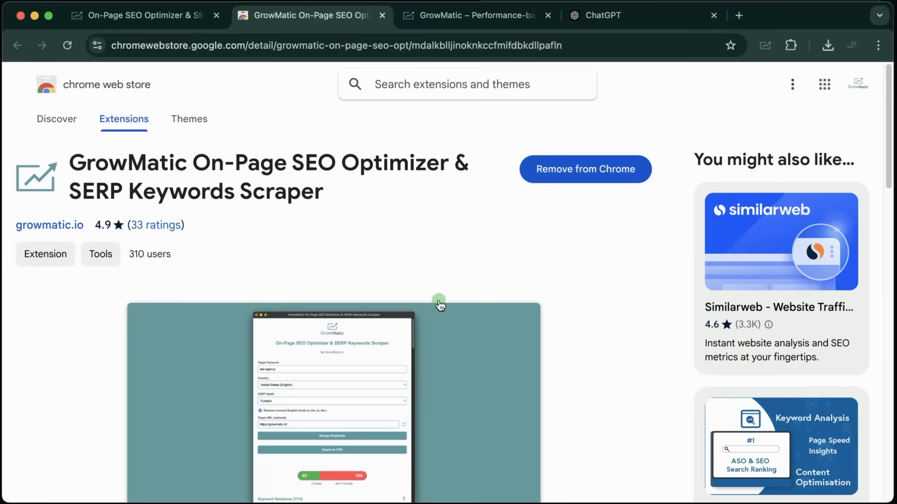
Examine the GrowMatic On-Page SEO Optimizer & SERP Keywords Scraper listing, including its title, preview image and fully expanded overview
{"action": "scroll", "coordinate": [323, 176], "scroll_direction": "down", "scroll_amount": 3}
{"action": "scroll", "coordinate": [299, 168], "scroll_direction": "up", "scroll_amount": 3}
{"action": "left_click_drag", "start_coordinate": [76, 150], "coordinate": [447, 169]}
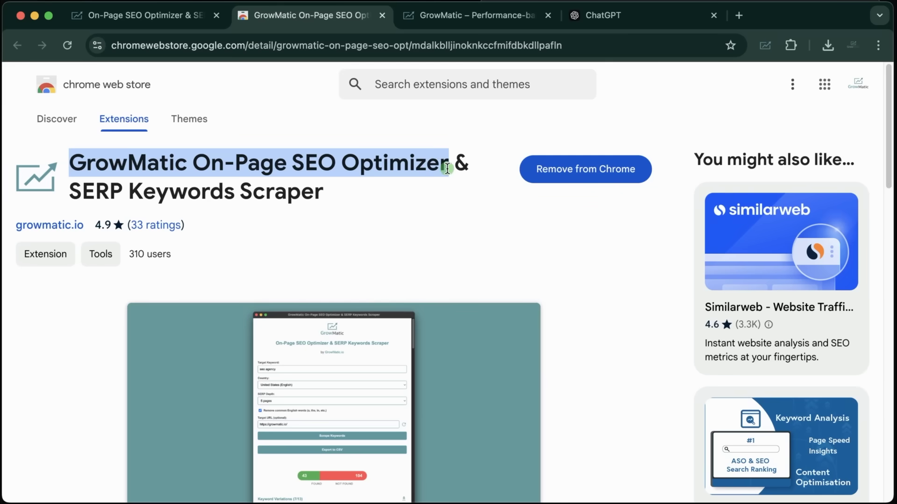
{"action": "left_click", "coordinate": [423, 198]}
{"action": "scroll", "coordinate": [422, 200], "scroll_direction": "down", "scroll_amount": 7}
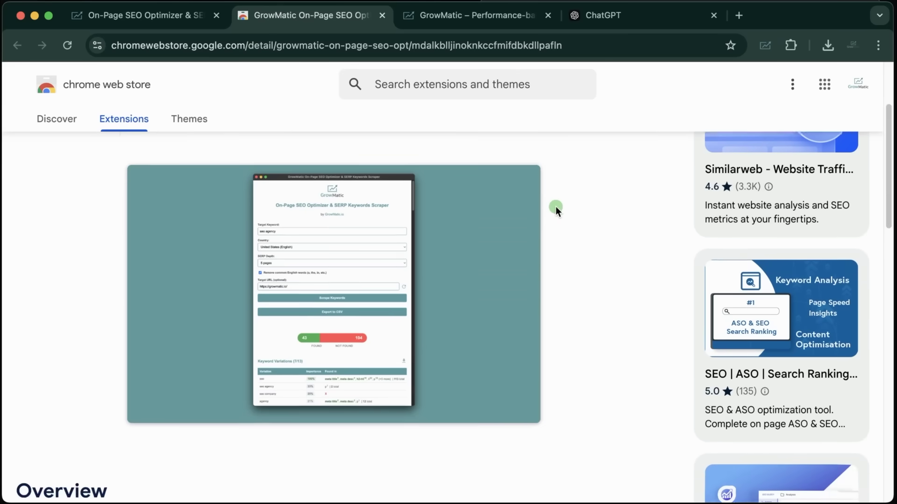
{"action": "scroll", "coordinate": [556, 207], "scroll_direction": "down", "scroll_amount": 4}
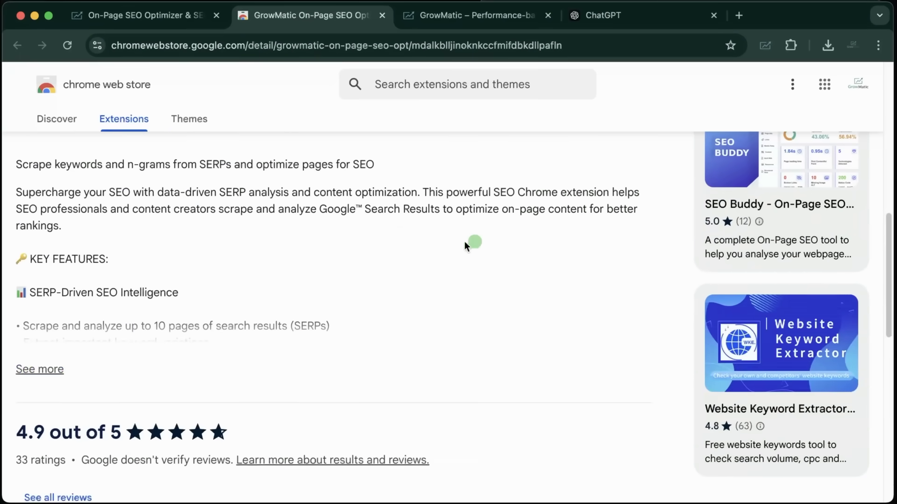
{"action": "left_click", "coordinate": [38, 370]}
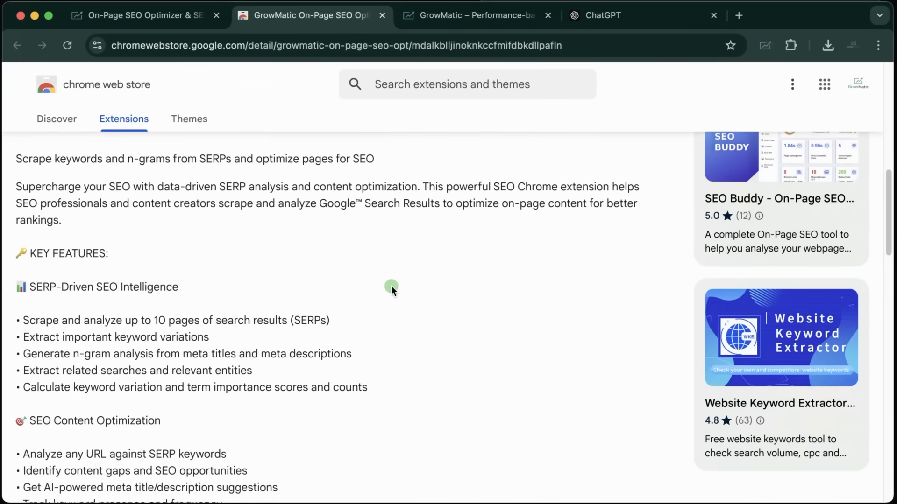
{"action": "scroll", "coordinate": [393, 286], "scroll_direction": "down", "scroll_amount": 4}
{"action": "scroll", "coordinate": [400, 282], "scroll_direction": "down", "scroll_amount": 6}
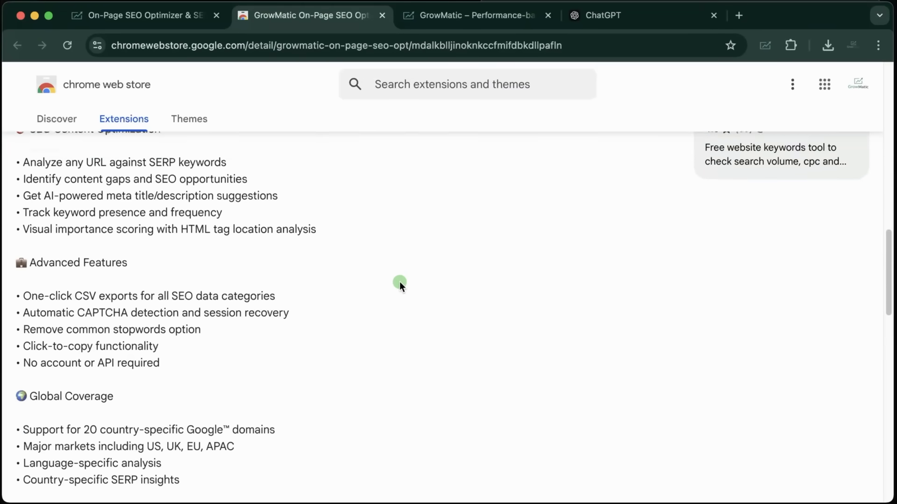
{"action": "scroll", "coordinate": [400, 284], "scroll_direction": "down", "scroll_amount": 6}
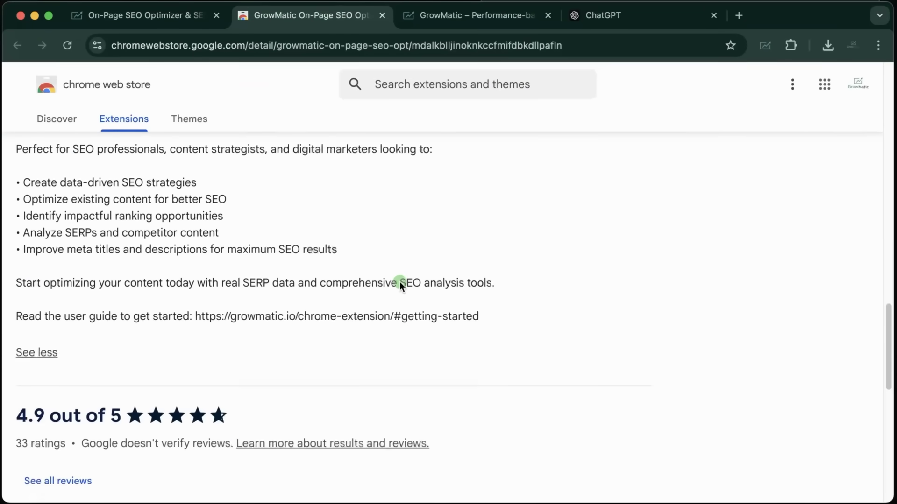
{"action": "scroll", "coordinate": [399, 282], "scroll_direction": "up", "scroll_amount": 20}
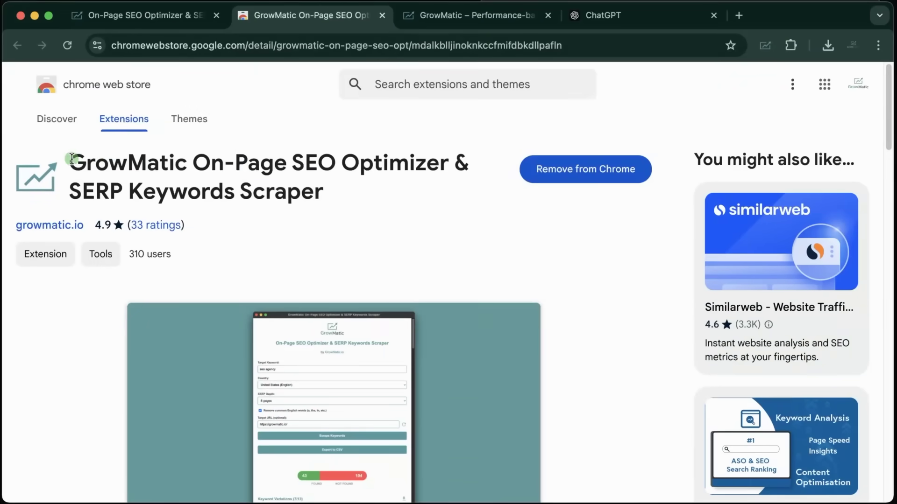
{"action": "left_click_drag", "start_coordinate": [71, 159], "coordinate": [443, 159]}
{"action": "left_click", "coordinate": [393, 190]}
Close the store listing and the extension page, and bring the SEO Optimizer extension window to the front
{"action": "left_click", "coordinate": [381, 17]}
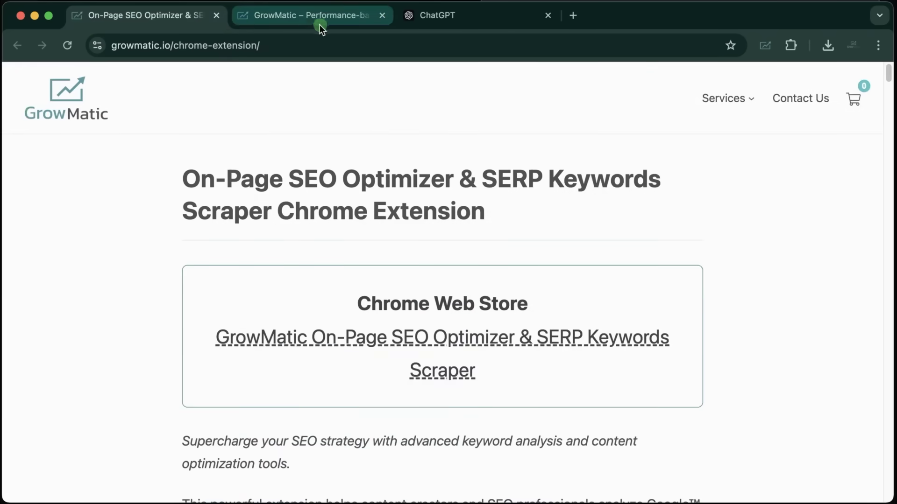
{"action": "left_click", "coordinate": [215, 15]}
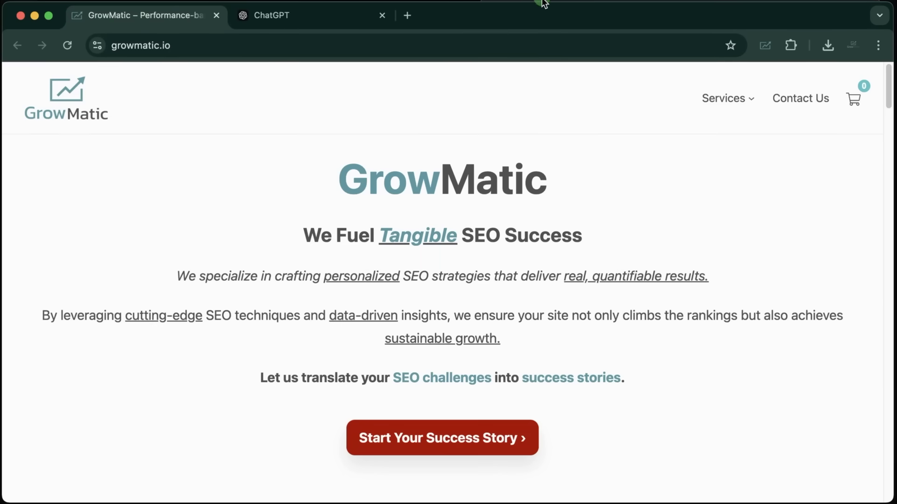
{"action": "left_click", "coordinate": [543, 2]}
Keep seo agency as the target keyword and United States (English) as the country, and set the SERP depth to 2 pages
{"action": "left_click", "coordinate": [527, 178]}
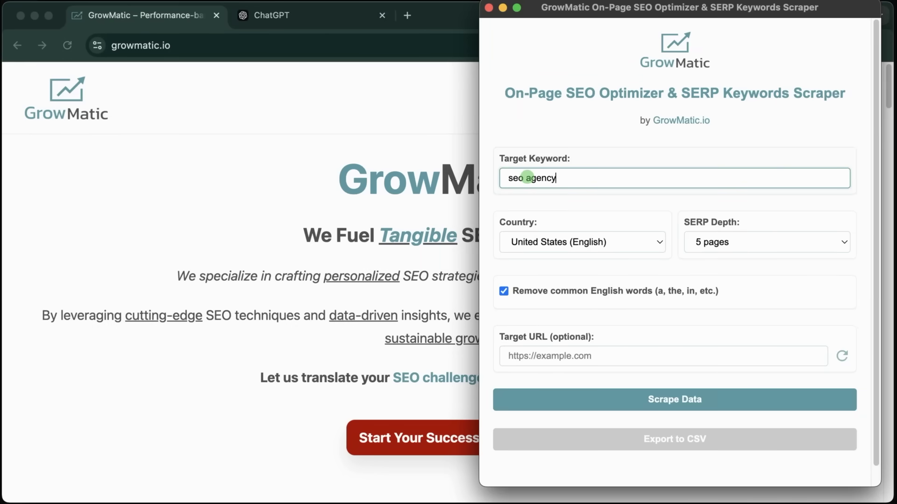
{"action": "left_click", "coordinate": [587, 242]}
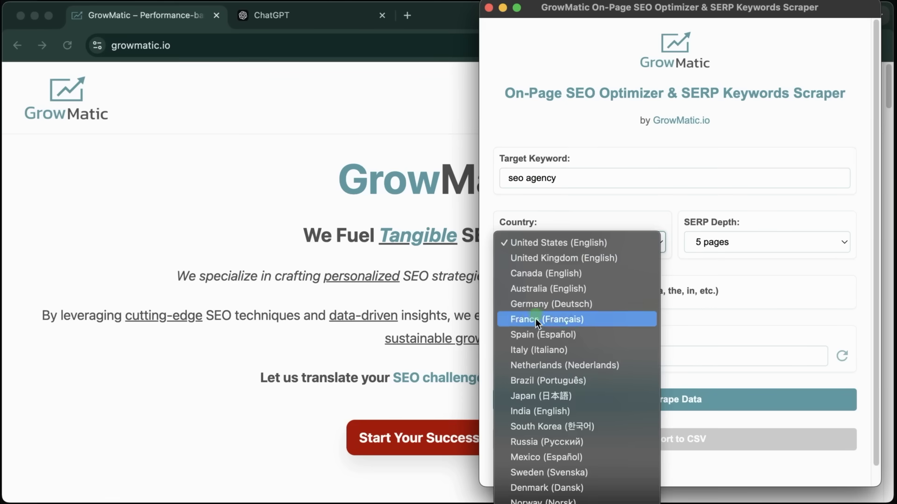
{"action": "left_click", "coordinate": [743, 242]}
{"action": "left_click", "coordinate": [743, 242]}
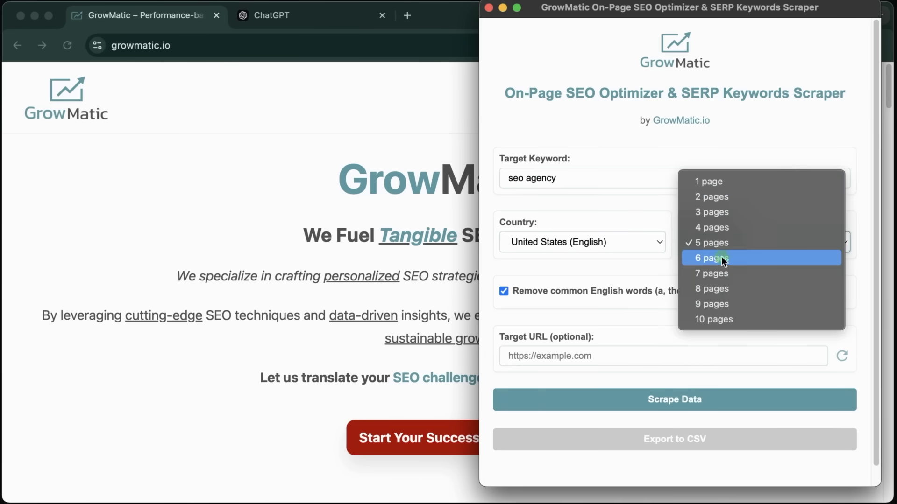
{"action": "left_click", "coordinate": [724, 198]}
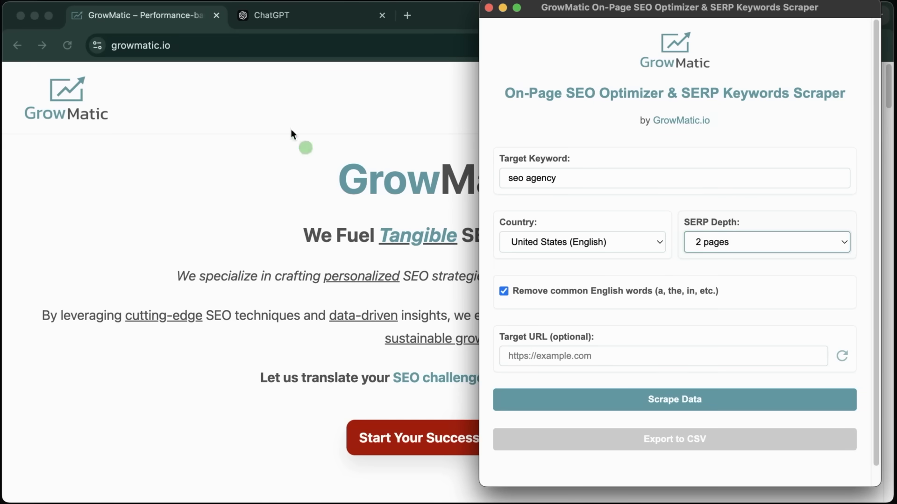
{"action": "left_click", "coordinate": [211, 46]}
{"action": "key", "text": "super+c"}
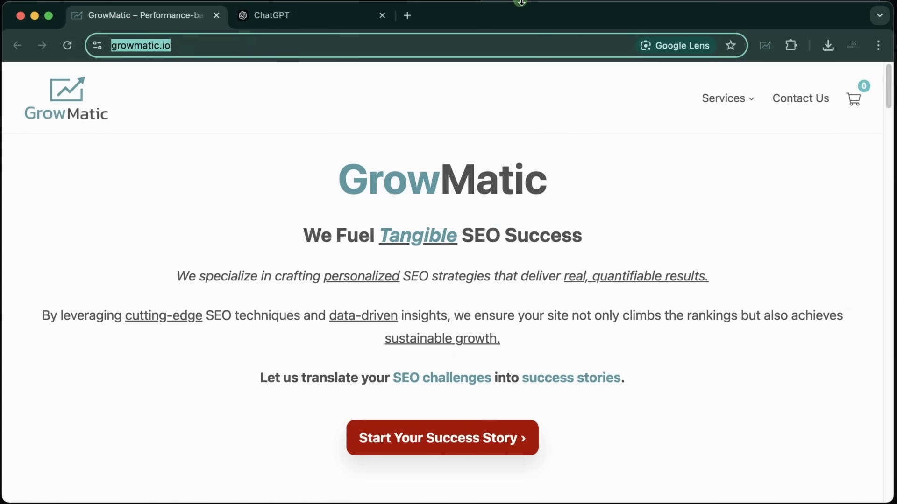
{"action": "left_click", "coordinate": [517, 1]}
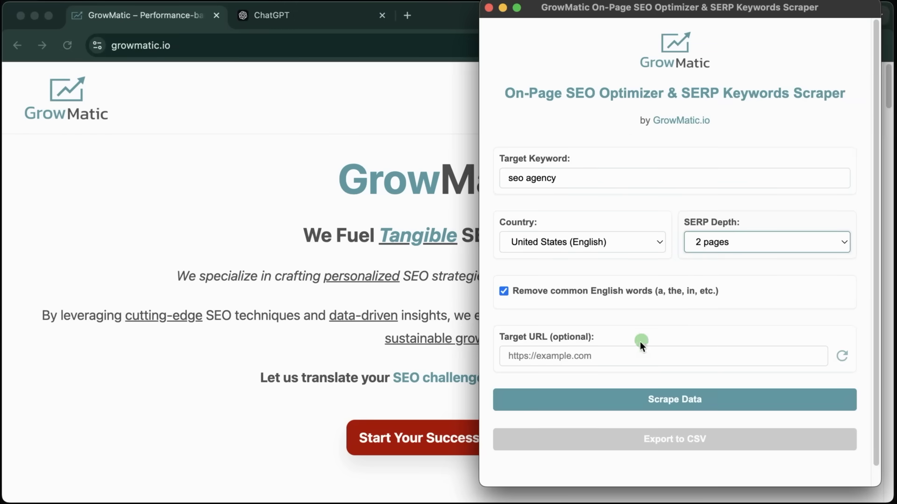
{"action": "left_click", "coordinate": [608, 355]}
{"action": "key", "text": "super+v"}
{"action": "left_click", "coordinate": [630, 404]}
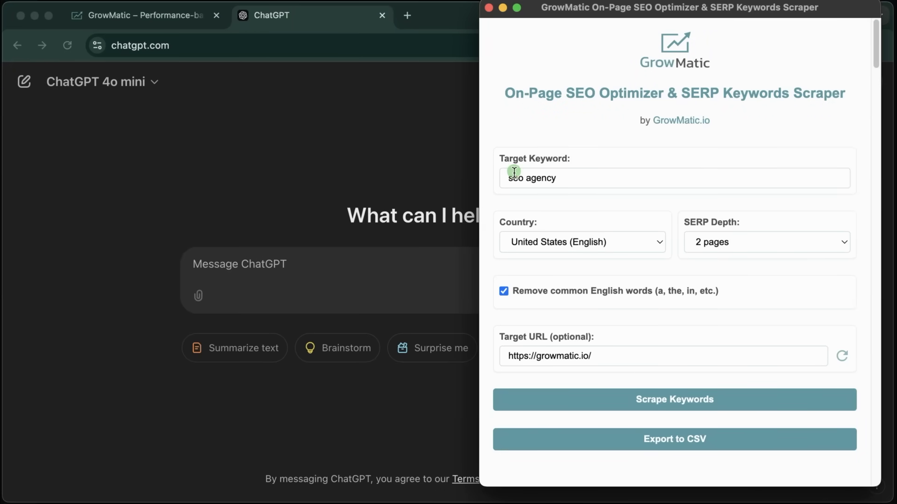
Review the target keyword, country, SERP depth and target URL used for the completed scrape
{"action": "left_click_drag", "start_coordinate": [514, 172], "coordinate": [583, 180]}
{"action": "left_click", "coordinate": [587, 177]}
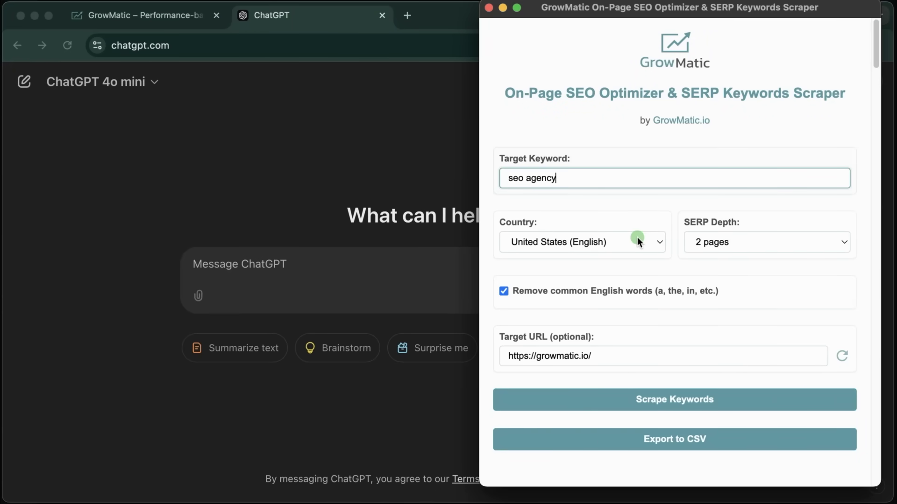
{"action": "scroll", "coordinate": [637, 237], "scroll_direction": "down", "scroll_amount": 3}
{"action": "scroll", "coordinate": [645, 234], "scroll_direction": "down", "scroll_amount": 2}
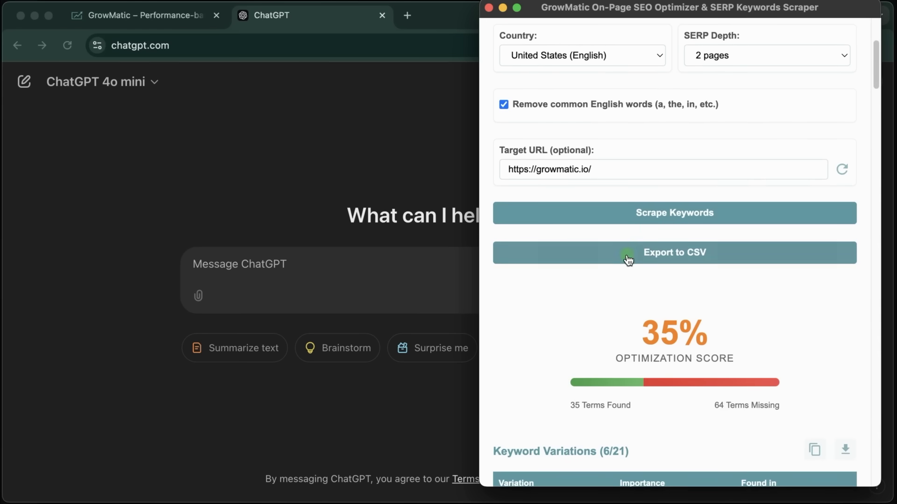
{"action": "scroll", "coordinate": [626, 254], "scroll_direction": "down", "scroll_amount": 2}
{"action": "scroll", "coordinate": [601, 278], "scroll_direction": "up", "scroll_amount": 10}
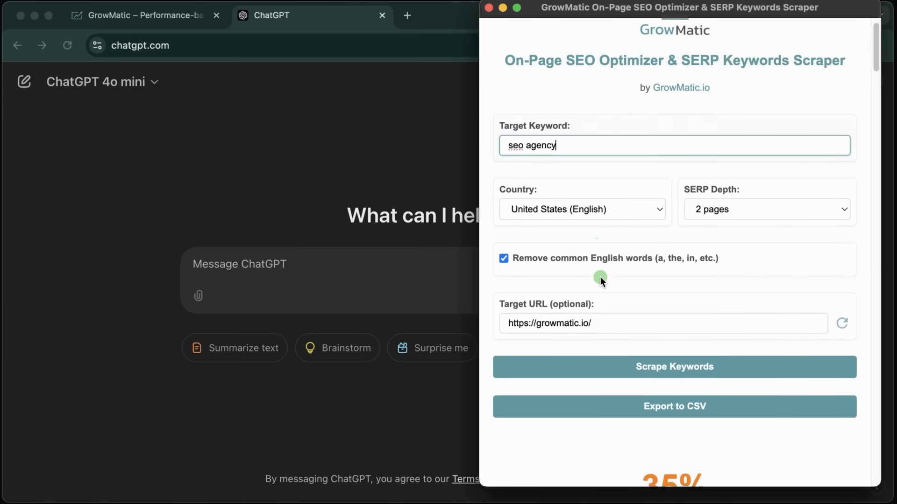
{"action": "left_click", "coordinate": [595, 131]}
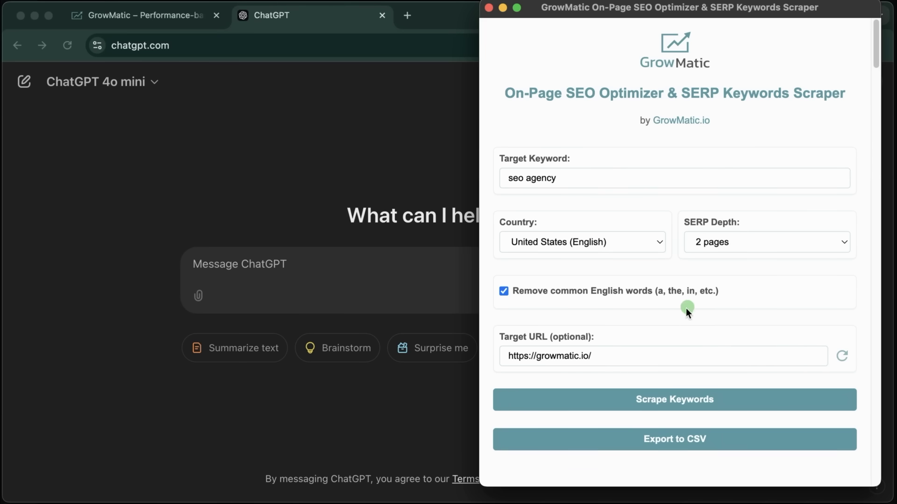
Examine the optimization score and the numbers of terms found and missing for the target page
{"action": "scroll", "coordinate": [654, 348], "scroll_direction": "down", "scroll_amount": 5}
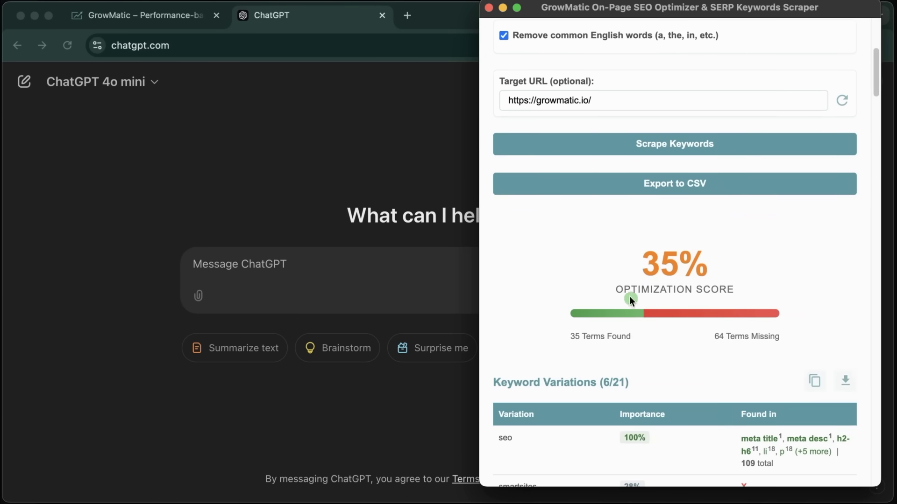
{"action": "left_click_drag", "start_coordinate": [614, 290], "coordinate": [762, 292]}
{"action": "left_click", "coordinate": [760, 295]}
{"action": "left_click_drag", "start_coordinate": [630, 262], "coordinate": [696, 265]}
{"action": "left_click", "coordinate": [582, 335]}
{"action": "left_click_drag", "start_coordinate": [573, 336], "coordinate": [627, 336]}
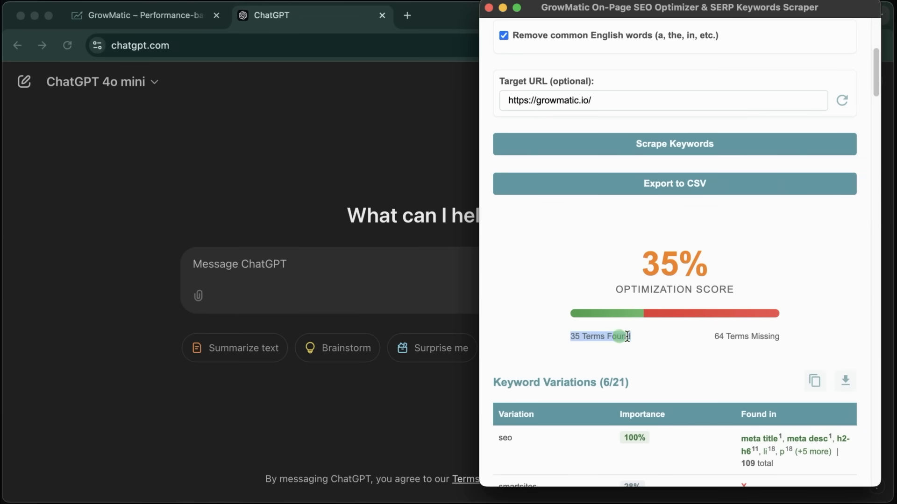
{"action": "left_click_drag", "start_coordinate": [789, 339], "coordinate": [700, 335]}
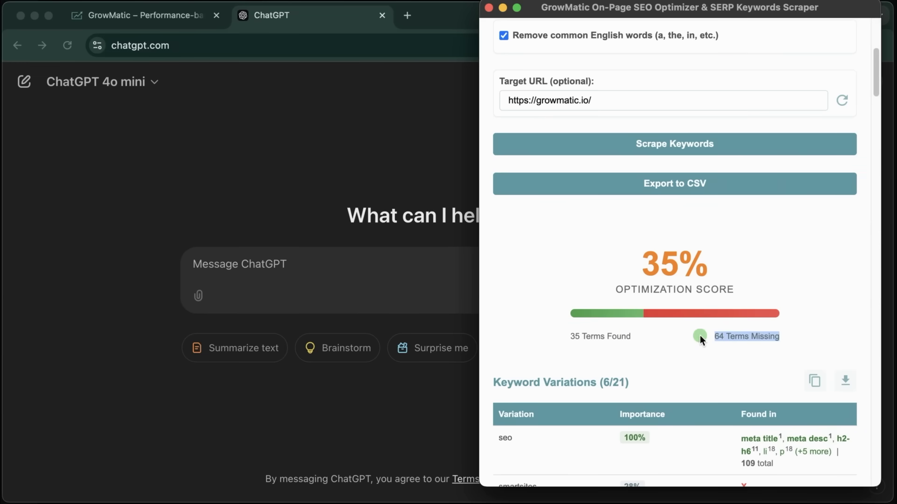
{"action": "left_click", "coordinate": [673, 341]}
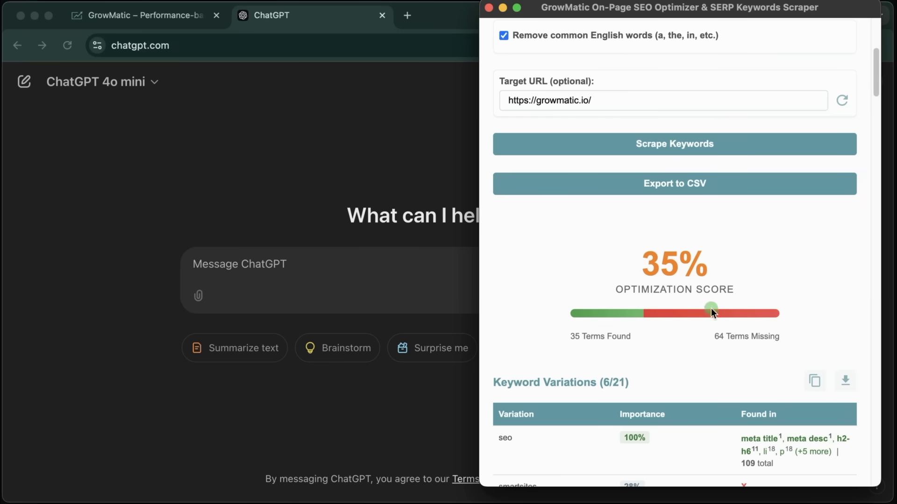
Examine the Keyword Variations and Title N-grams tables for each term's importance and where it appears on the page
{"action": "scroll", "coordinate": [679, 216], "scroll_direction": "down", "scroll_amount": 6}
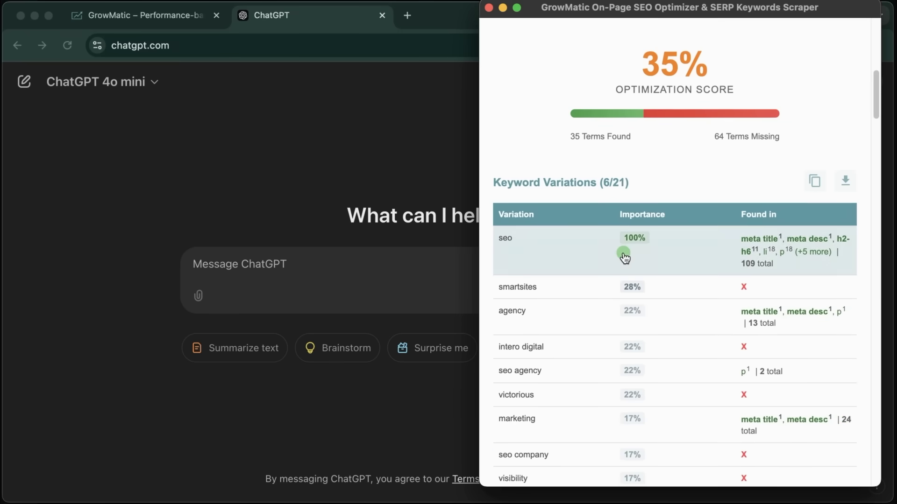
{"action": "scroll", "coordinate": [533, 219], "scroll_direction": "down", "scroll_amount": 2}
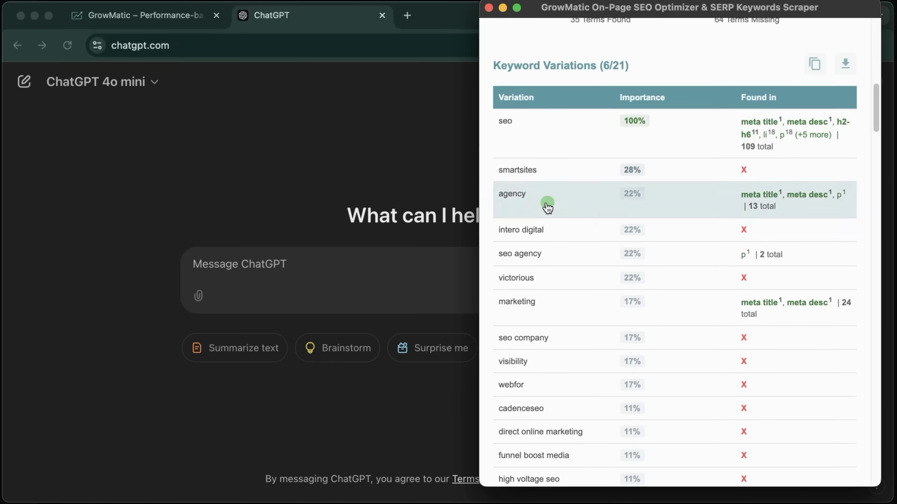
{"action": "scroll", "coordinate": [540, 294], "scroll_direction": "down", "scroll_amount": 10}
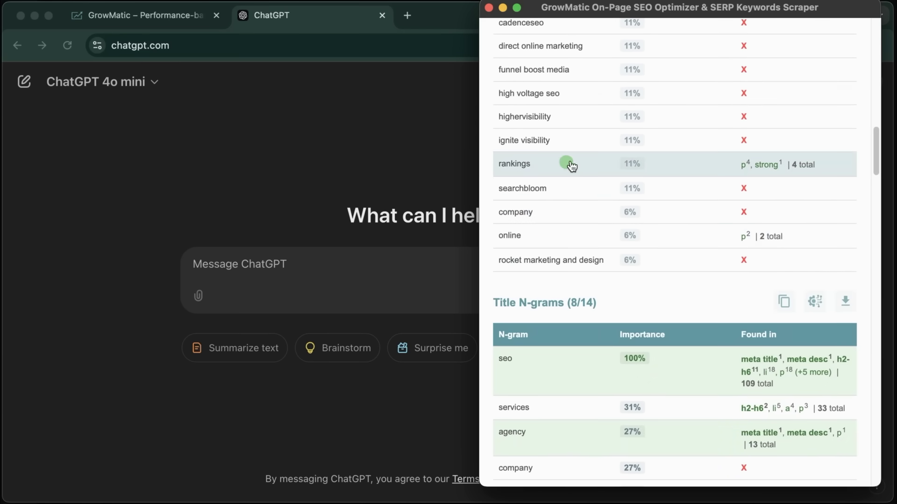
{"action": "scroll", "coordinate": [600, 173], "scroll_direction": "up", "scroll_amount": 5}
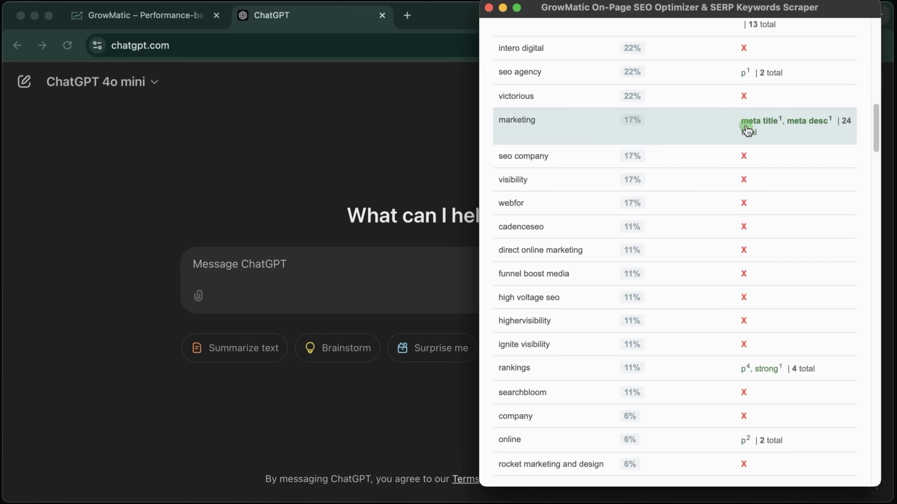
{"action": "scroll", "coordinate": [753, 150], "scroll_direction": "up", "scroll_amount": 3}
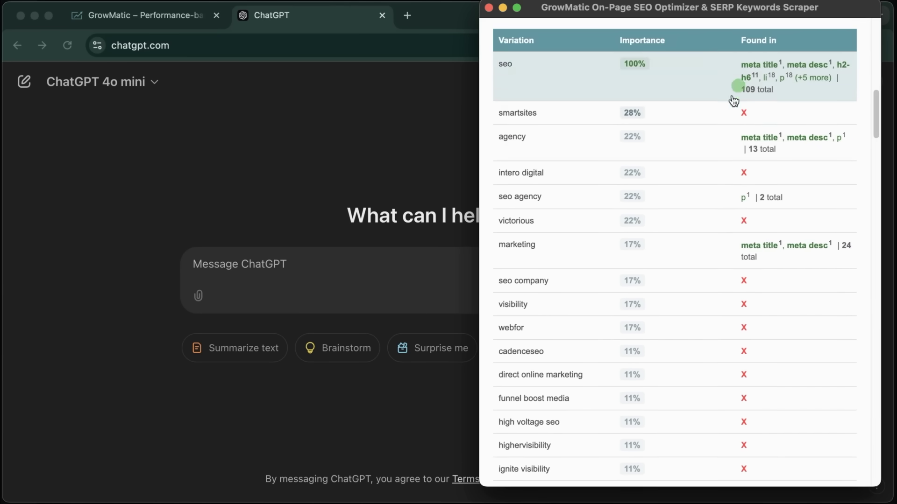
{"action": "scroll", "coordinate": [669, 214], "scroll_direction": "down", "scroll_amount": 12}
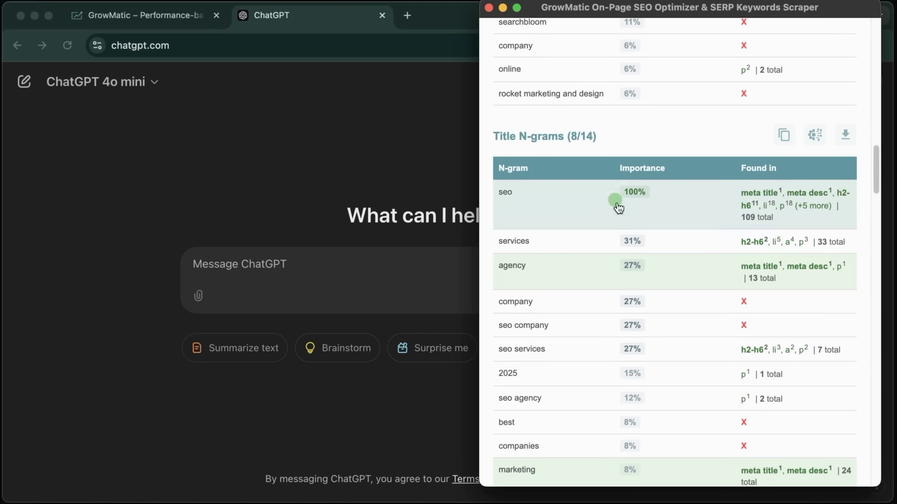
{"action": "scroll", "coordinate": [668, 267], "scroll_direction": "down", "scroll_amount": 2}
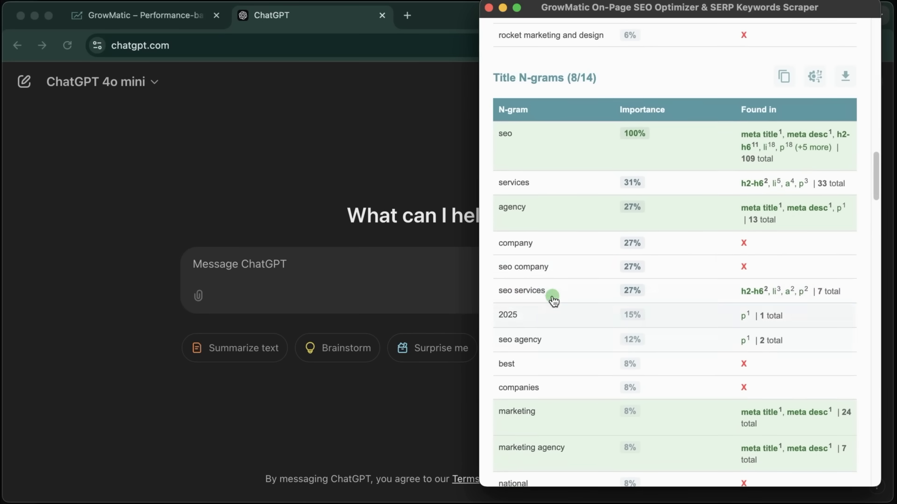
{"action": "scroll", "coordinate": [617, 340], "scroll_direction": "down", "scroll_amount": 4}
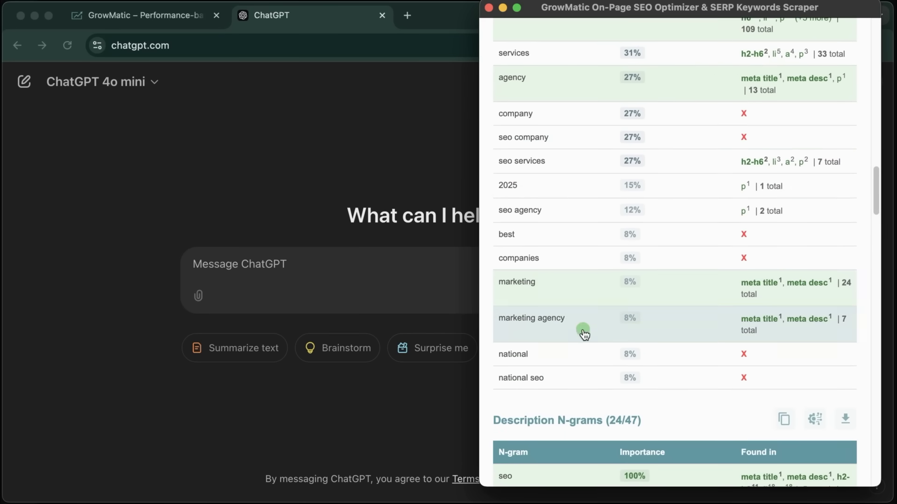
Examine the rest of the Title N-grams and the Description N-grams for each term's importance and where it appears on the page
{"action": "scroll", "coordinate": [683, 300], "scroll_direction": "down", "scroll_amount": 8}
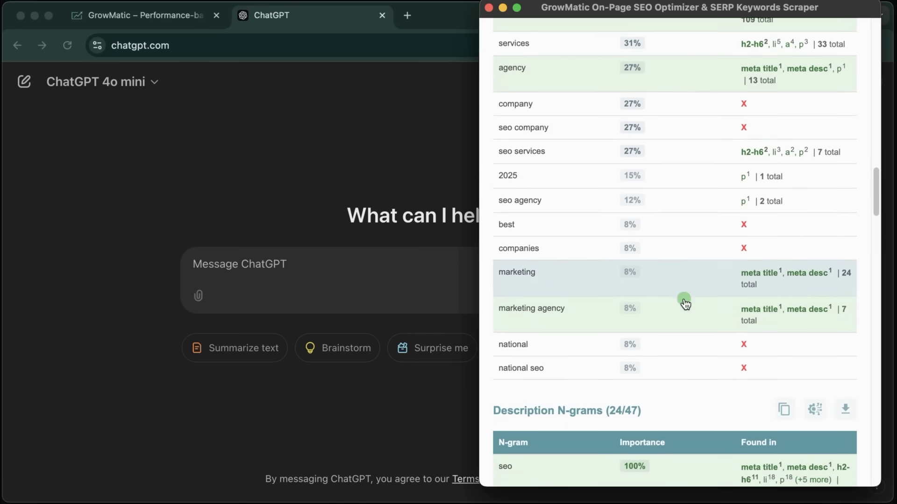
{"action": "scroll", "coordinate": [683, 302], "scroll_direction": "down", "scroll_amount": 2}
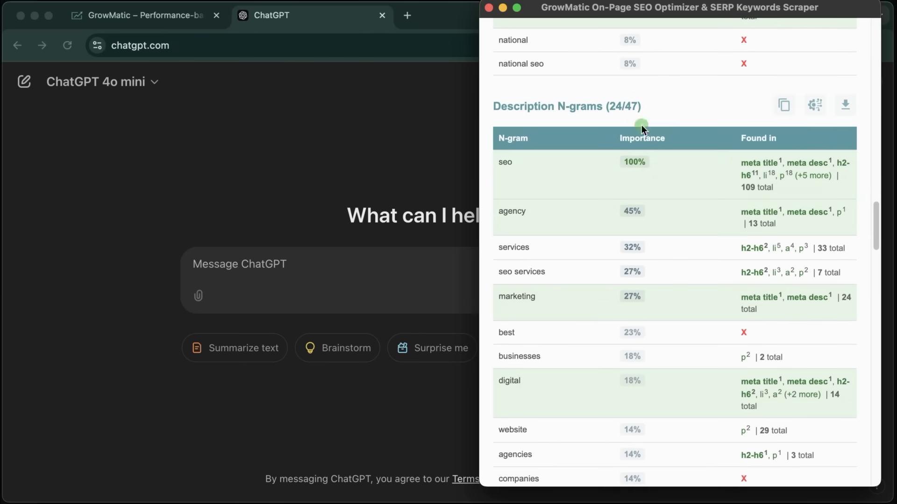
{"action": "scroll", "coordinate": [649, 232], "scroll_direction": "down", "scroll_amount": 6}
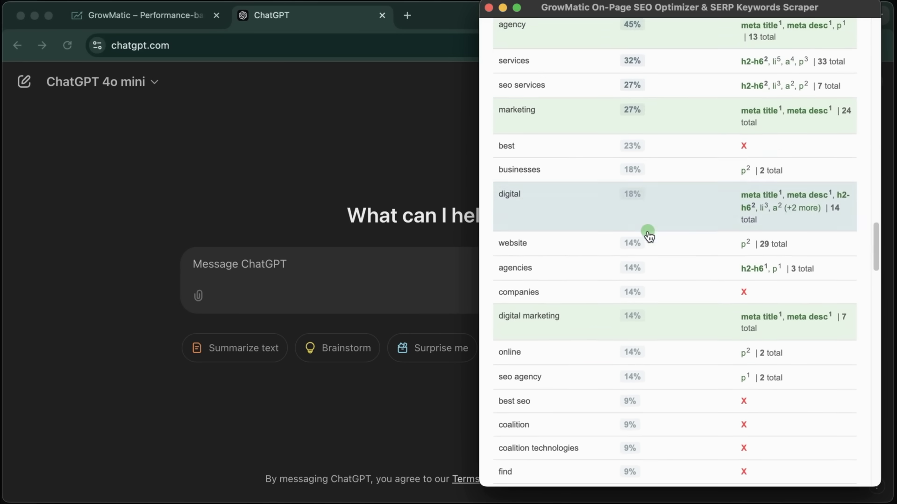
{"action": "scroll", "coordinate": [648, 242], "scroll_direction": "down", "scroll_amount": 2}
{"action": "scroll", "coordinate": [647, 248], "scroll_direction": "down", "scroll_amount": 20}
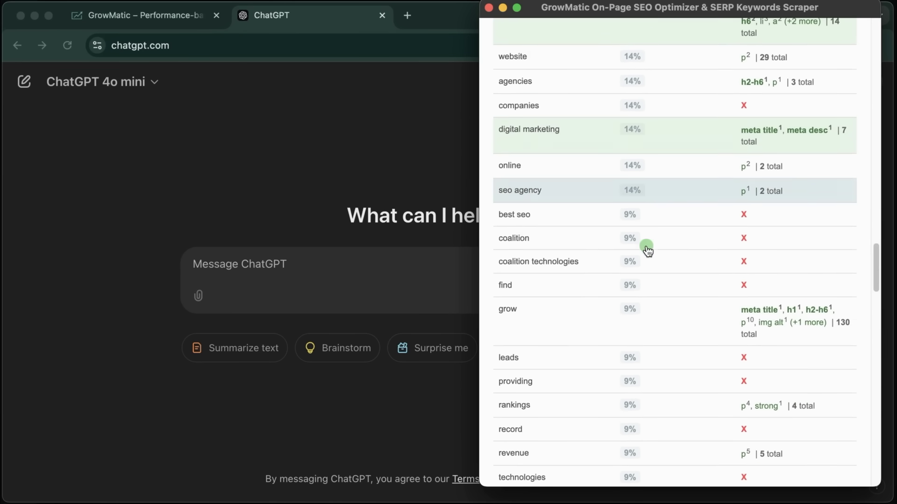
{"action": "scroll", "coordinate": [652, 272], "scroll_direction": "down", "scroll_amount": 10}
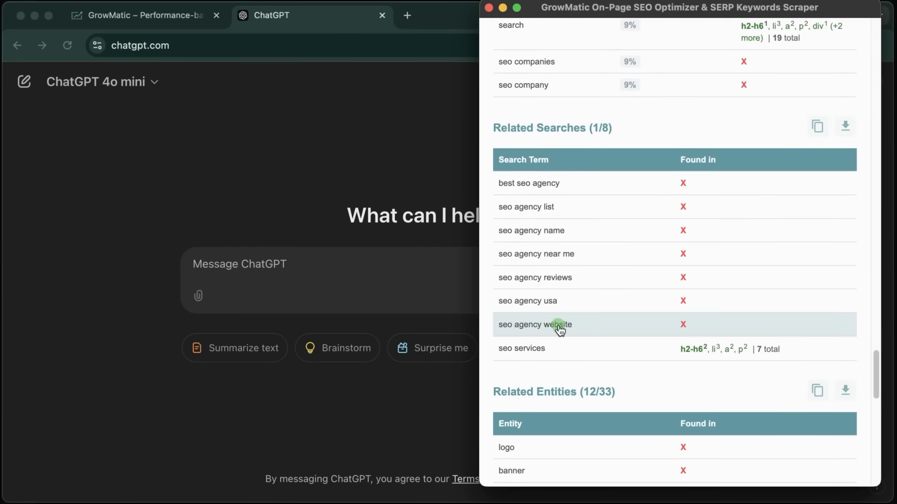
Check which Related Searches and Related Entities terms are found on the target page and in which elements
{"action": "scroll", "coordinate": [646, 274], "scroll_direction": "down", "scroll_amount": 5}
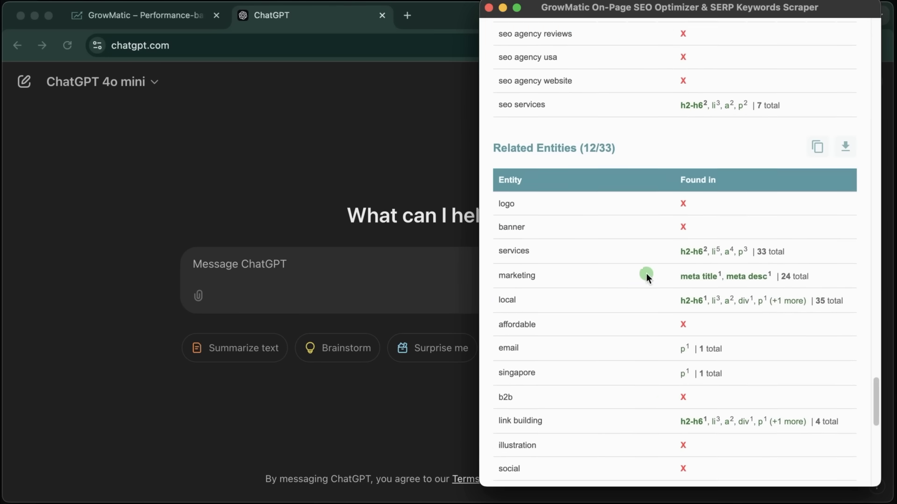
{"action": "scroll", "coordinate": [548, 194], "scroll_direction": "down", "scroll_amount": 2}
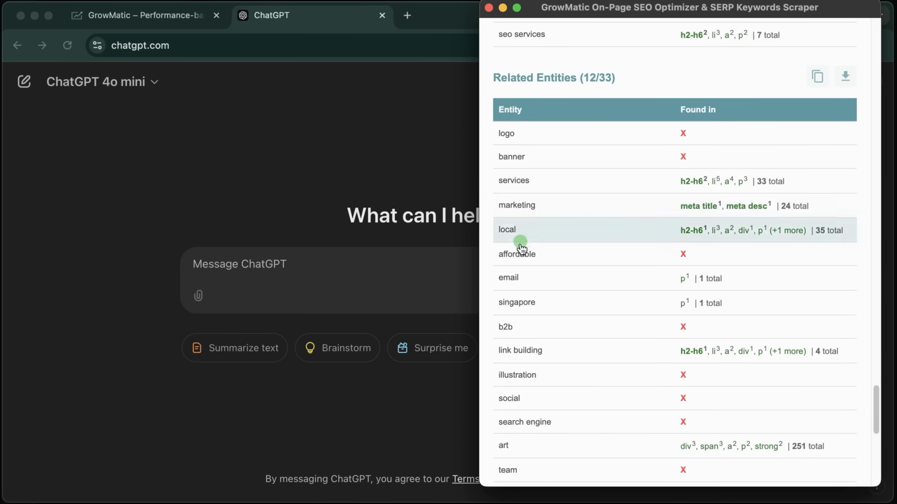
{"action": "scroll", "coordinate": [515, 316], "scroll_direction": "down", "scroll_amount": 2}
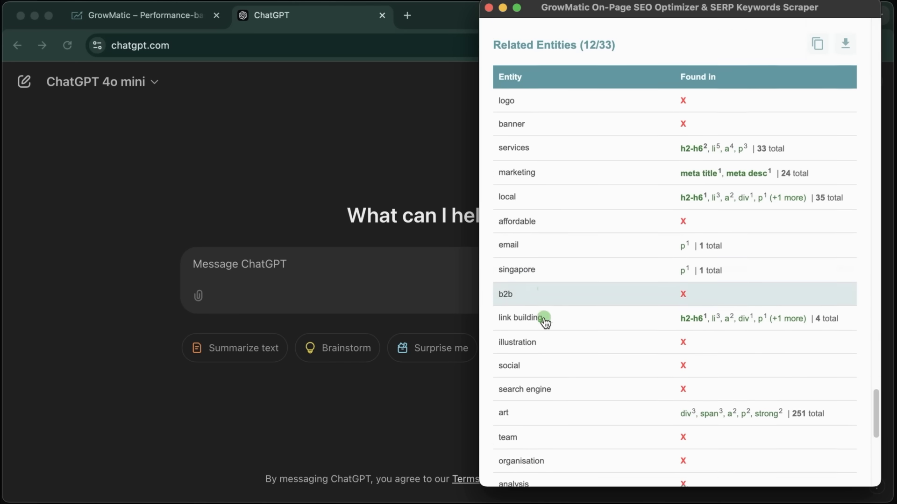
{"action": "scroll", "coordinate": [565, 294], "scroll_direction": "down", "scroll_amount": 2}
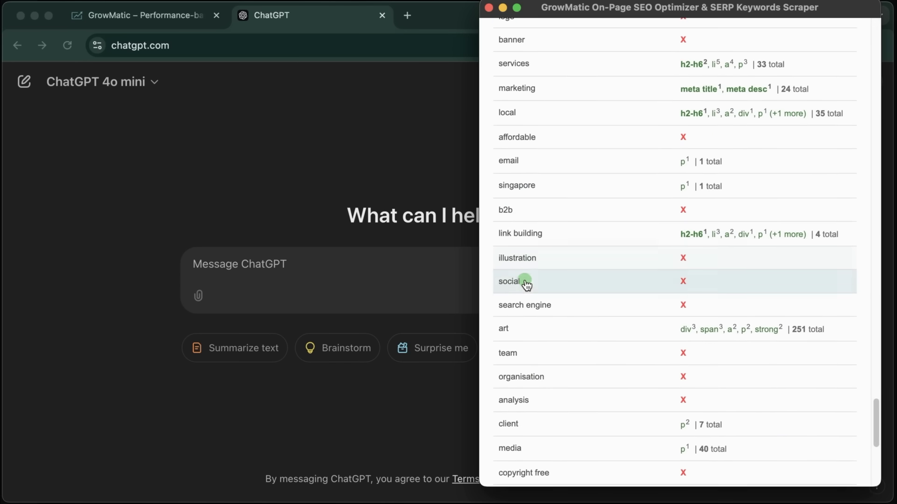
{"action": "scroll", "coordinate": [530, 286], "scroll_direction": "down", "scroll_amount": 2}
{"action": "scroll", "coordinate": [561, 292], "scroll_direction": "down", "scroll_amount": 3}
Copy the ready-made AI prompt for the Title N-grams table
{"action": "scroll", "coordinate": [615, 336], "scroll_direction": "up", "scroll_amount": 15}
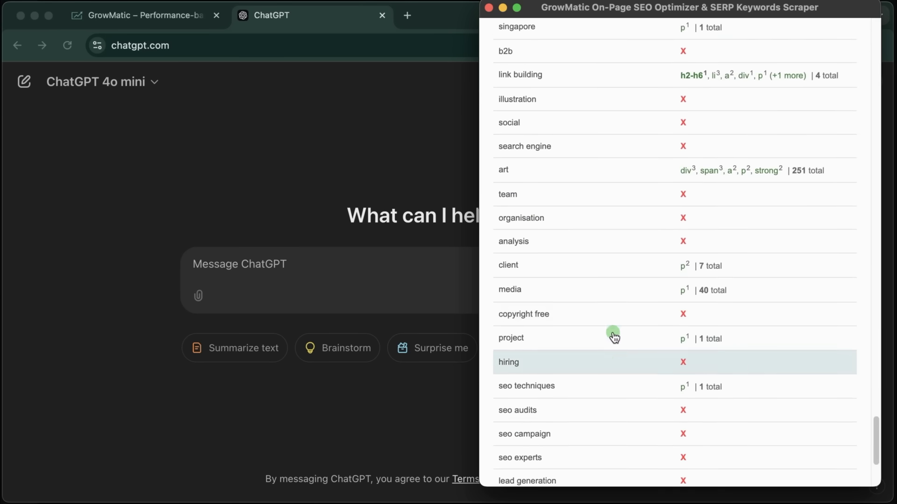
{"action": "scroll", "coordinate": [668, 322], "scroll_direction": "up", "scroll_amount": 15}
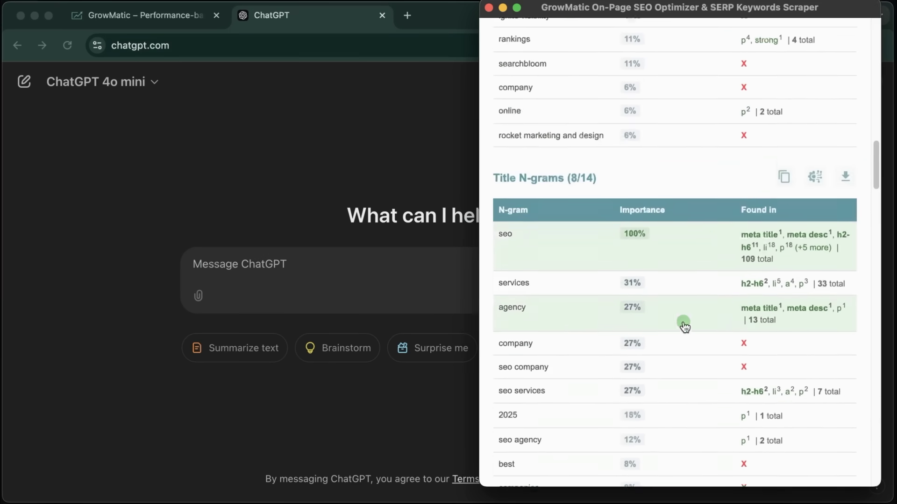
{"action": "scroll", "coordinate": [684, 326], "scroll_direction": "down", "scroll_amount": 3}
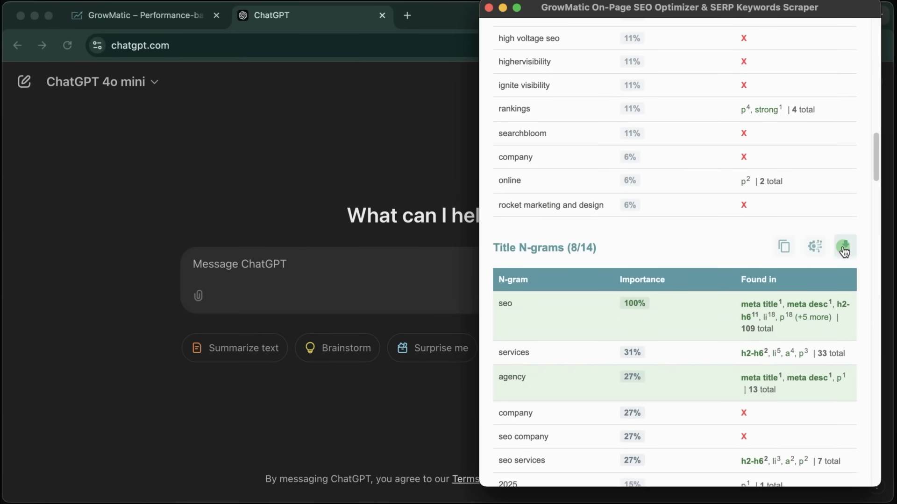
{"action": "left_click", "coordinate": [815, 247]}
Switch to ChatGPT and submit the copied "seo agency" prompt requesting a table of optimized meta titles
{"action": "scroll", "coordinate": [707, 248], "scroll_direction": "down", "scroll_amount": 3}
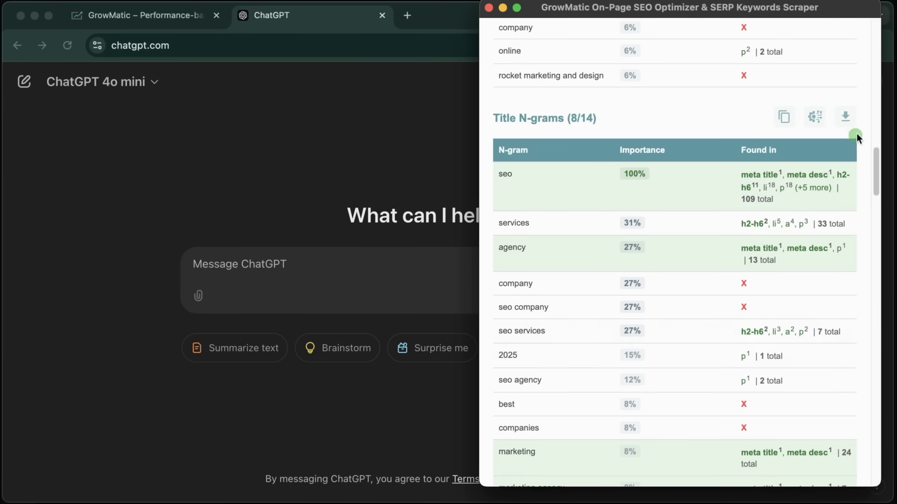
{"action": "scroll", "coordinate": [815, 184], "scroll_direction": "up", "scroll_amount": 15}
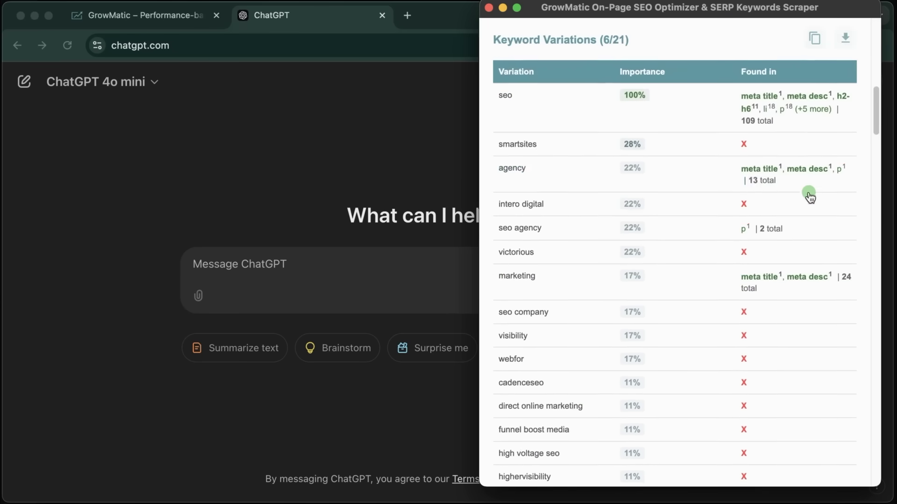
{"action": "scroll", "coordinate": [693, 327], "scroll_direction": "down", "scroll_amount": 3}
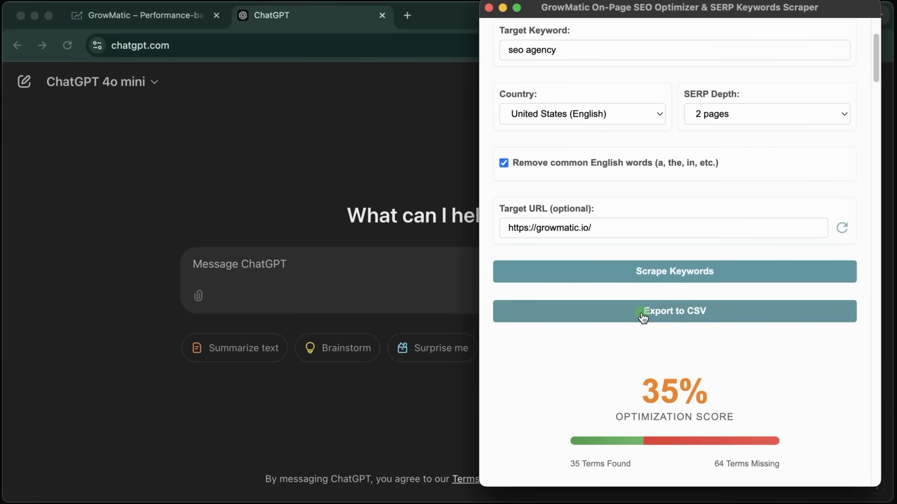
{"action": "left_click", "coordinate": [308, 258]}
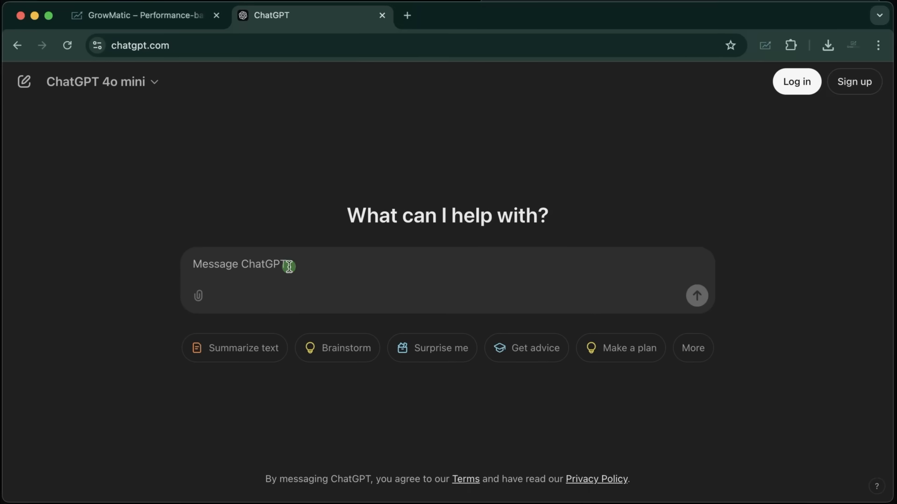
{"action": "key", "text": "super+v"}
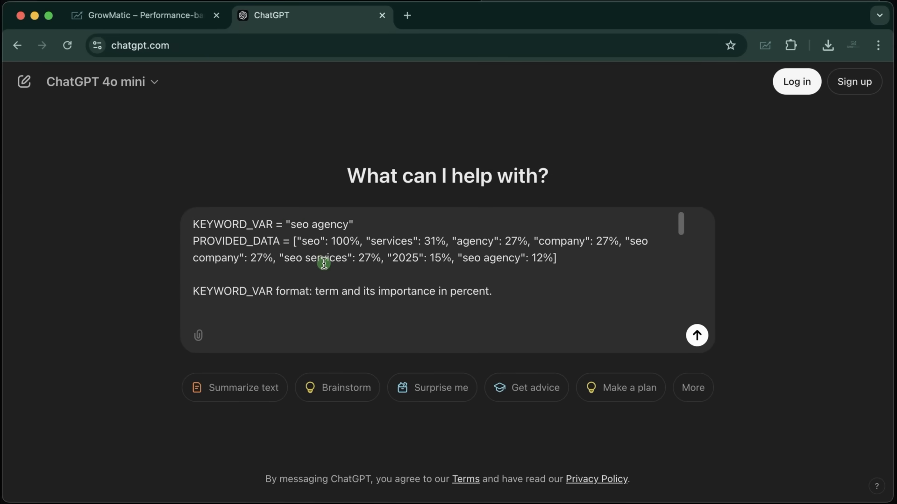
{"action": "left_click", "coordinate": [696, 335]}
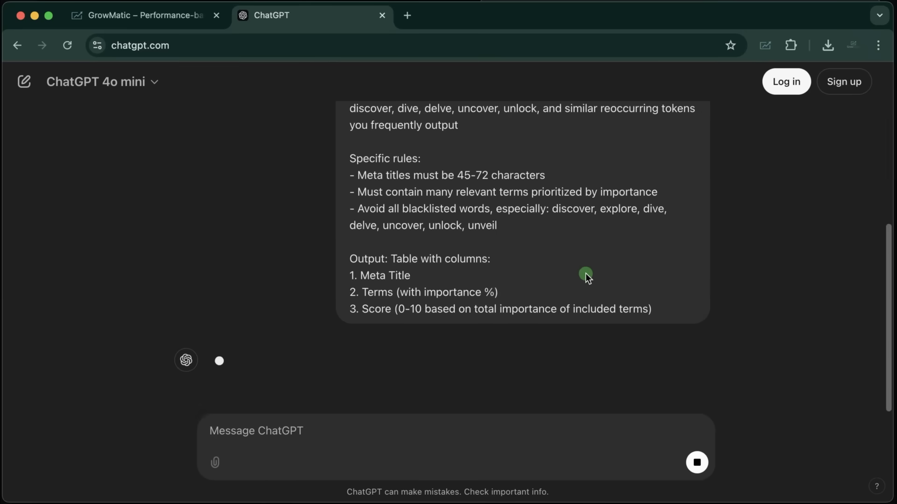
Review the submitted prompt and the table of meta titles, terms and scores that ChatGPT generates
{"action": "scroll", "coordinate": [588, 267], "scroll_direction": "up", "scroll_amount": 6}
{"action": "scroll", "coordinate": [652, 258], "scroll_direction": "down", "scroll_amount": 7}
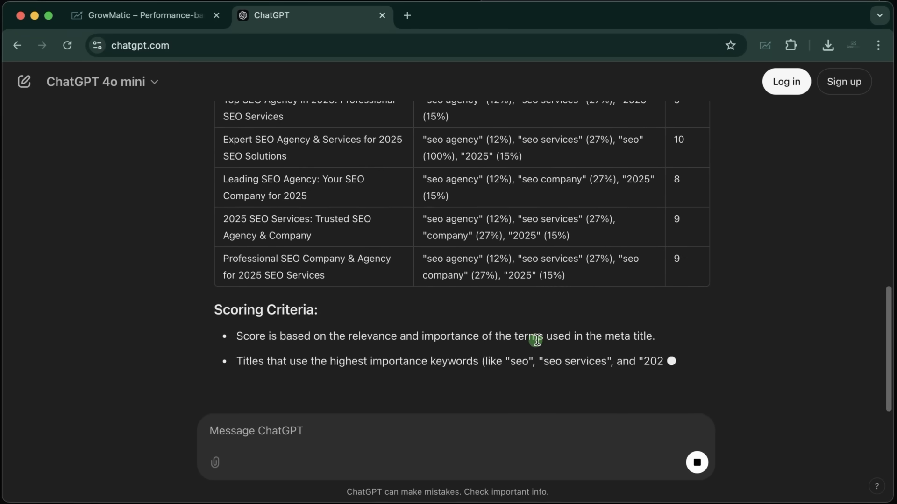
{"action": "scroll", "coordinate": [537, 340], "scroll_direction": "up", "scroll_amount": 4}
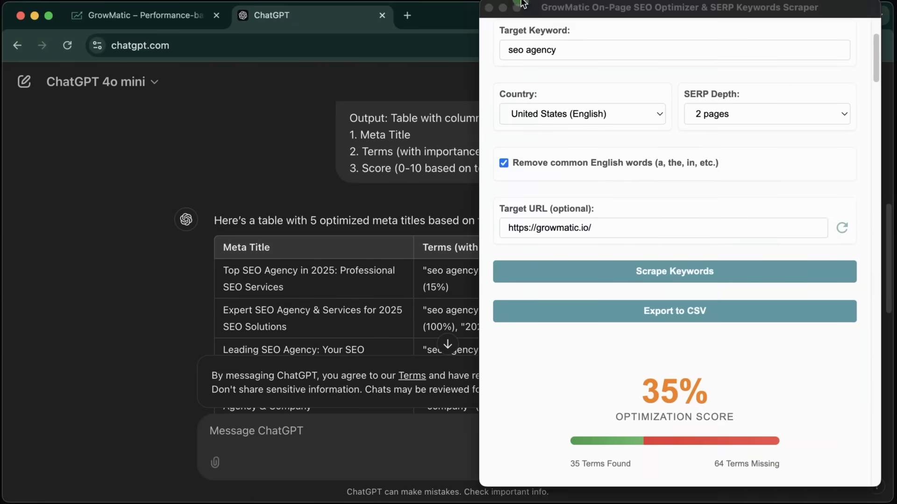
Return to the GrowMatic extension window and view the available SERP depth options without changing the selection
{"action": "left_click", "coordinate": [522, 4]}
{"action": "scroll", "coordinate": [656, 293], "scroll_direction": "down", "scroll_amount": 3}
{"action": "scroll", "coordinate": [655, 295], "scroll_direction": "down", "scroll_amount": 10}
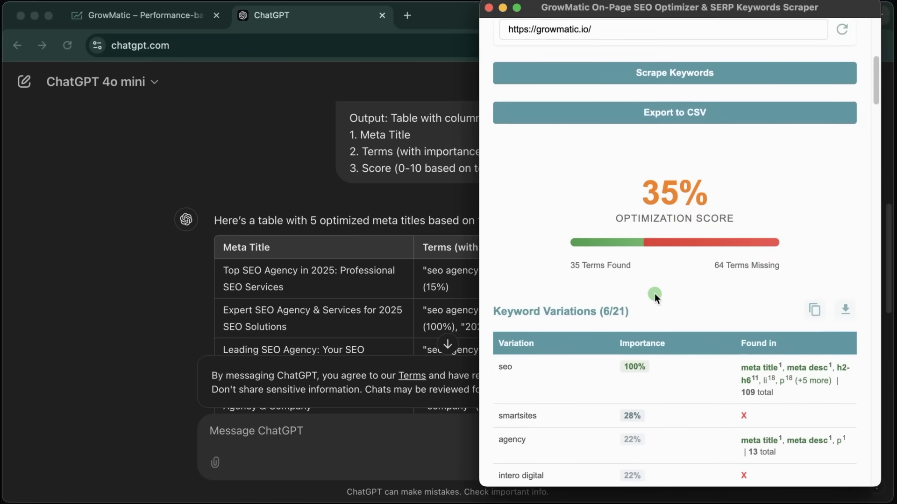
{"action": "scroll", "coordinate": [656, 299], "scroll_direction": "up", "scroll_amount": 15}
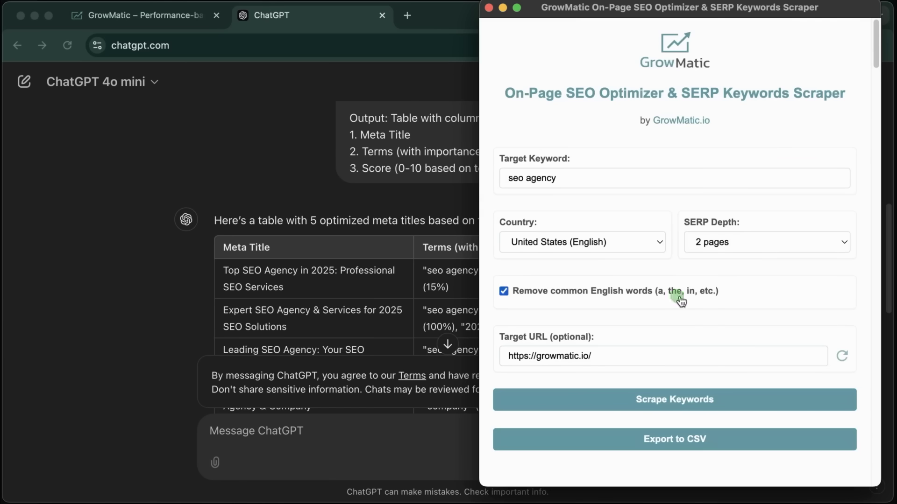
{"action": "left_click", "coordinate": [720, 242]}
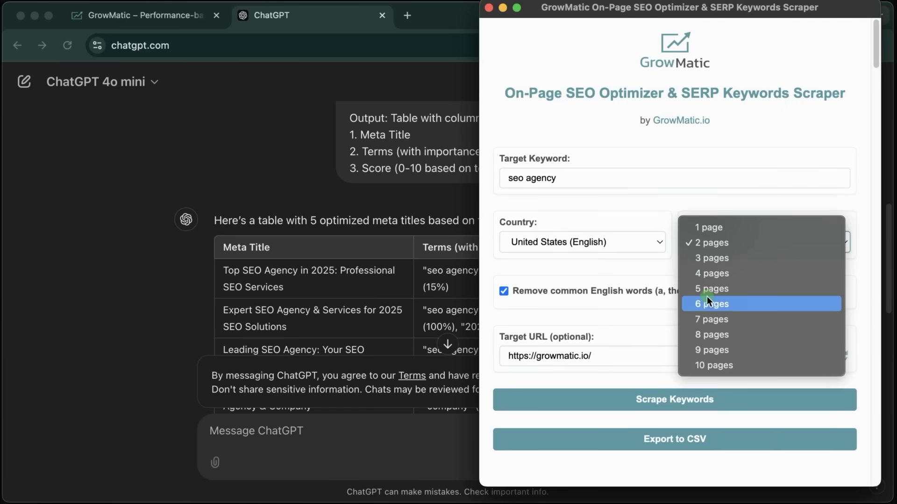
{"action": "left_click", "coordinate": [646, 268]}
Review the result sections again, from the optimization score and Keyword Variations through the N-grams to Related Entities
{"action": "scroll", "coordinate": [632, 296], "scroll_direction": "down", "scroll_amount": 5}
{"action": "scroll", "coordinate": [632, 296], "scroll_direction": "down", "scroll_amount": 5}
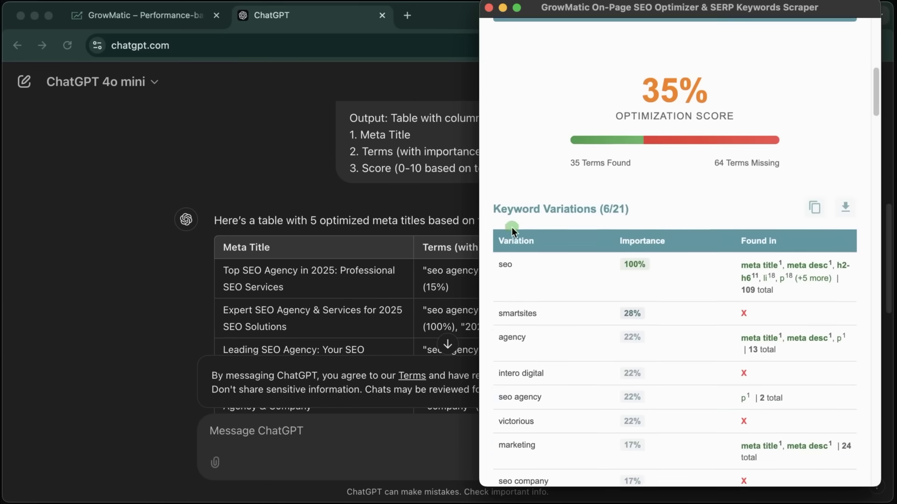
{"action": "left_click_drag", "start_coordinate": [492, 208], "coordinate": [602, 208]}
{"action": "left_click", "coordinate": [642, 214]}
{"action": "scroll", "coordinate": [643, 214], "scroll_direction": "down", "scroll_amount": 7}
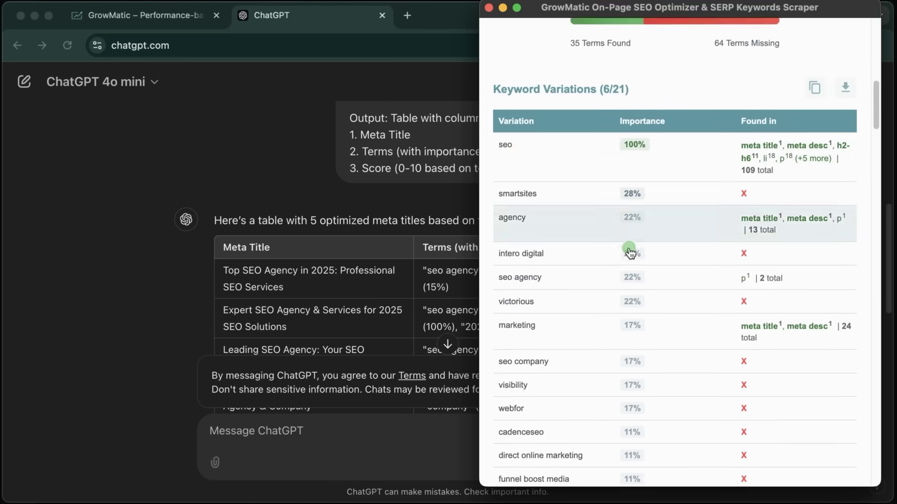
{"action": "scroll", "coordinate": [593, 160], "scroll_direction": "down", "scroll_amount": 8}
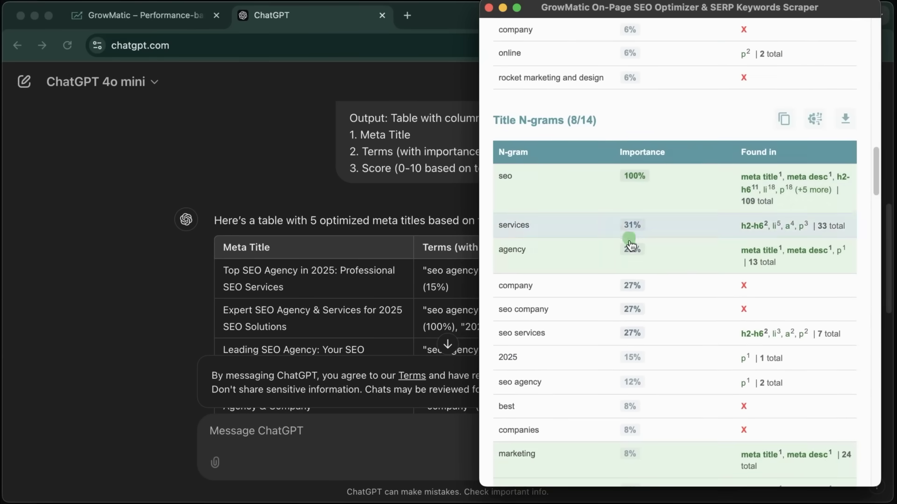
{"action": "scroll", "coordinate": [641, 325], "scroll_direction": "down", "scroll_amount": 3}
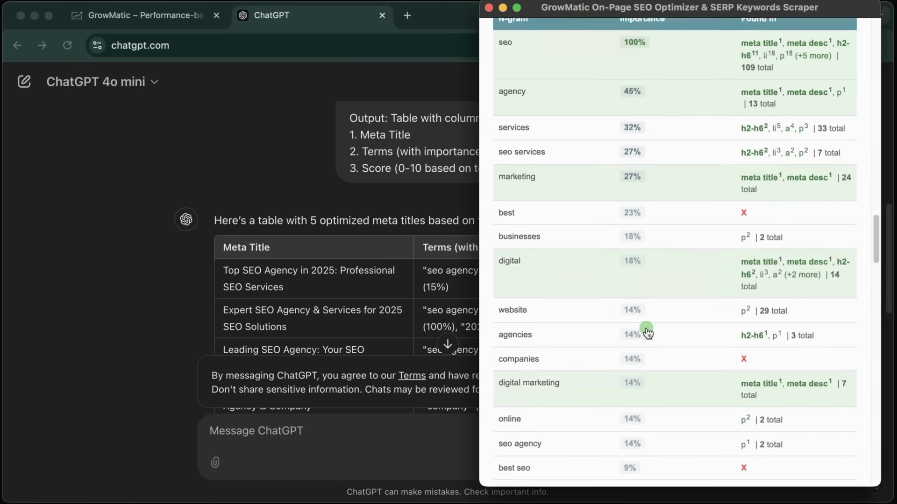
{"action": "scroll", "coordinate": [647, 332], "scroll_direction": "down", "scroll_amount": 20}
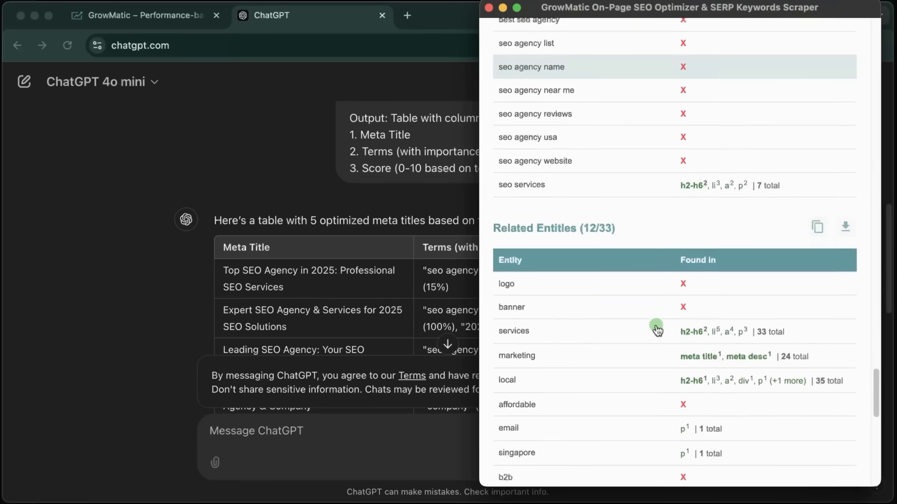
{"action": "scroll", "coordinate": [657, 327], "scroll_direction": "down", "scroll_amount": 4}
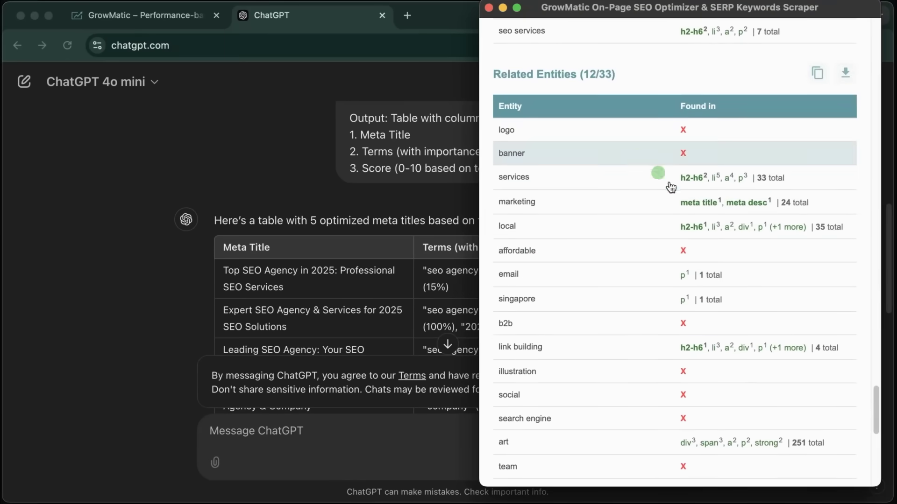
Copy the Keyword Variations list to the clipboard
{"action": "scroll", "coordinate": [670, 187], "scroll_direction": "up", "scroll_amount": 20}
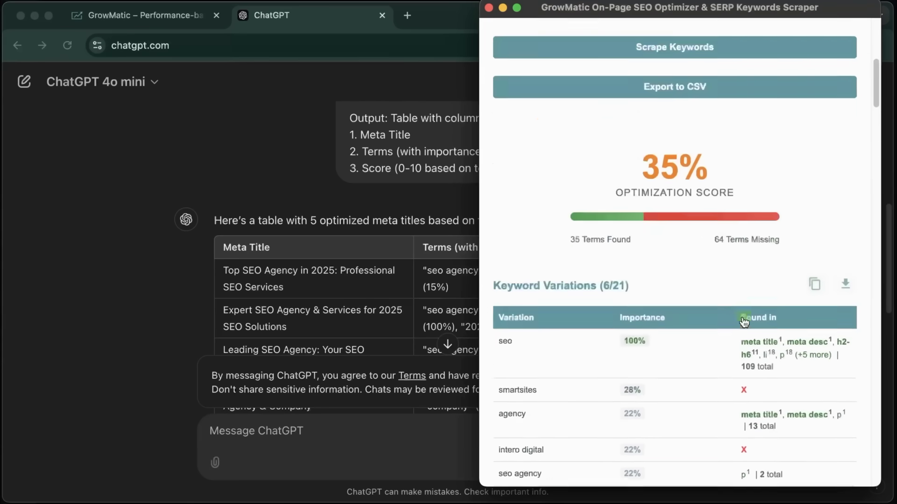
{"action": "scroll", "coordinate": [720, 271], "scroll_direction": "up", "scroll_amount": 5}
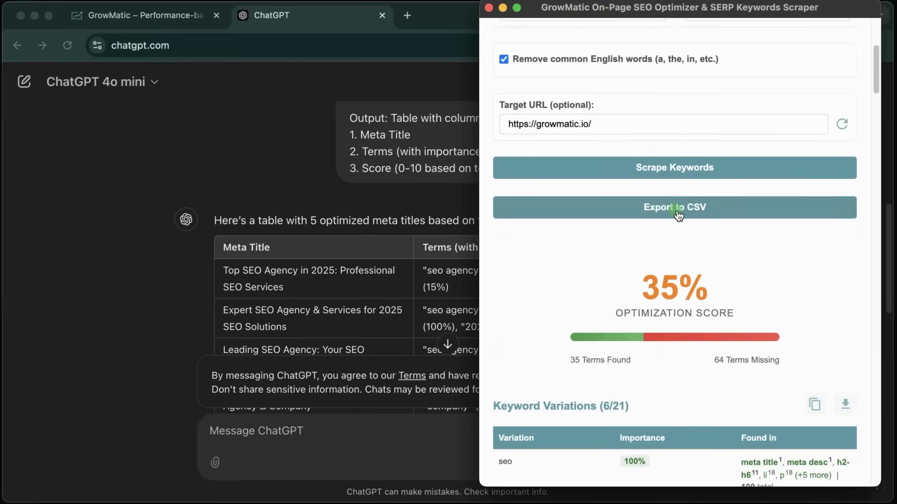
{"action": "scroll", "coordinate": [579, 285], "scroll_direction": "up", "scroll_amount": 7}
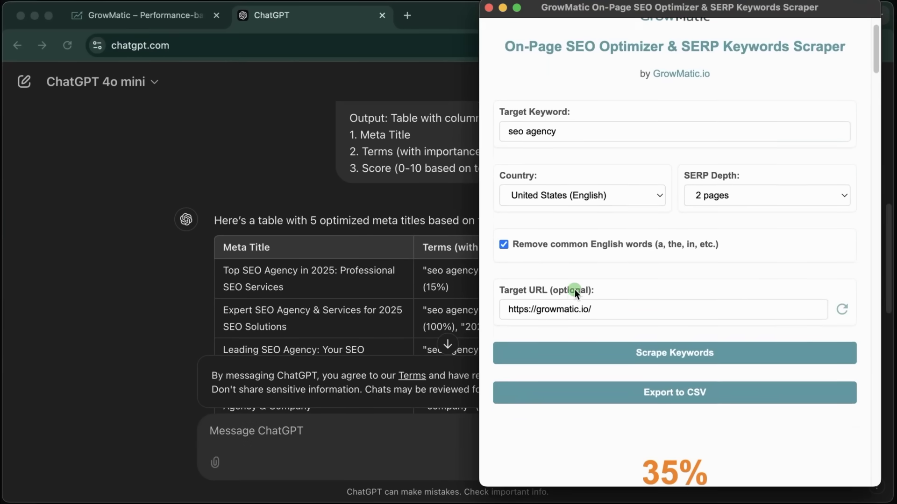
{"action": "scroll", "coordinate": [645, 305], "scroll_direction": "up", "scroll_amount": 2}
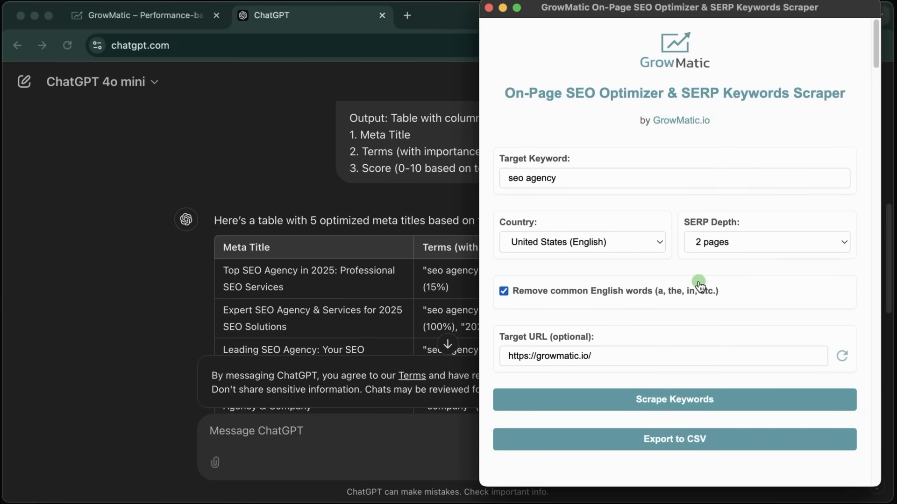
{"action": "scroll", "coordinate": [699, 285], "scroll_direction": "down", "scroll_amount": 14}
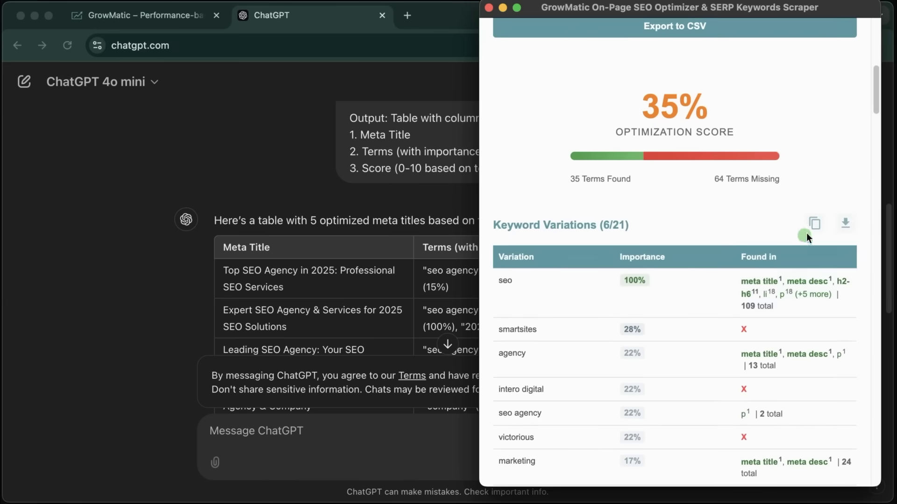
{"action": "left_click", "coordinate": [815, 231]}
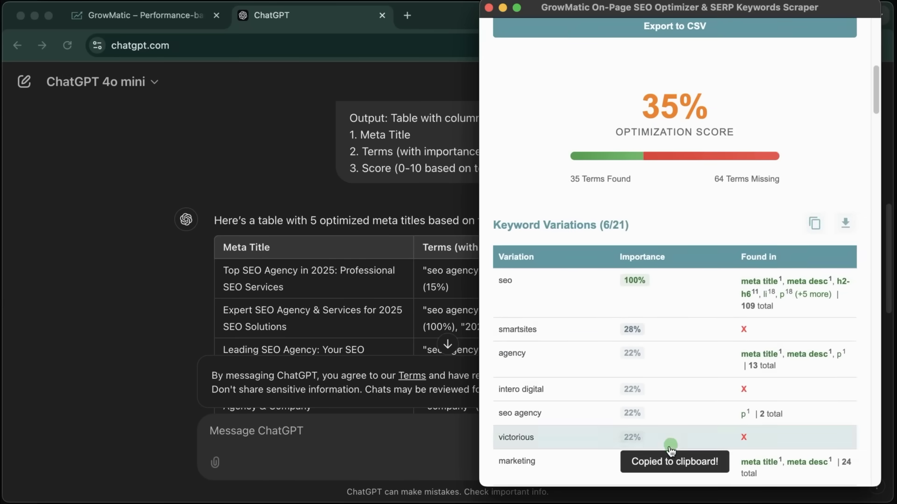
Review the remaining Keyword Variations entries and the Title N-grams table with their importance and placement on the page
{"action": "scroll", "coordinate": [681, 351], "scroll_direction": "down", "scroll_amount": 4}
{"action": "left_click", "coordinate": [557, 228]}
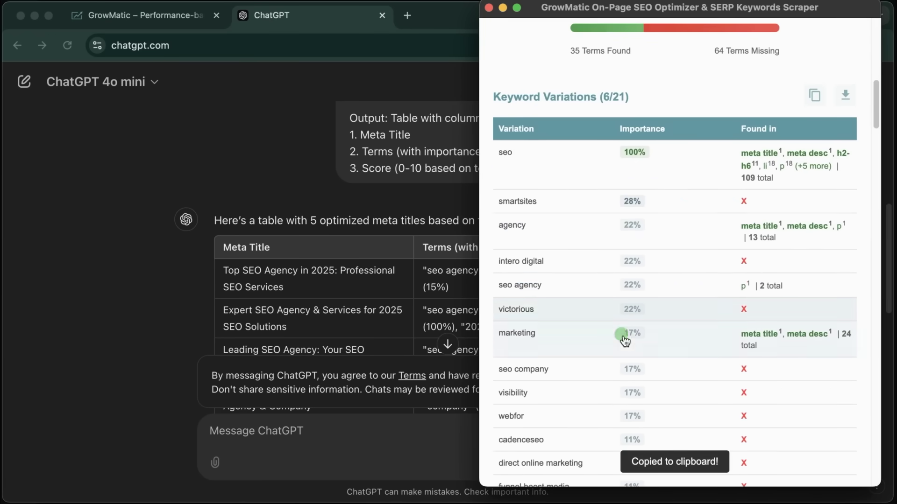
{"action": "scroll", "coordinate": [628, 327], "scroll_direction": "down", "scroll_amount": 10}
{"action": "scroll", "coordinate": [634, 303], "scroll_direction": "down", "scroll_amount": 6}
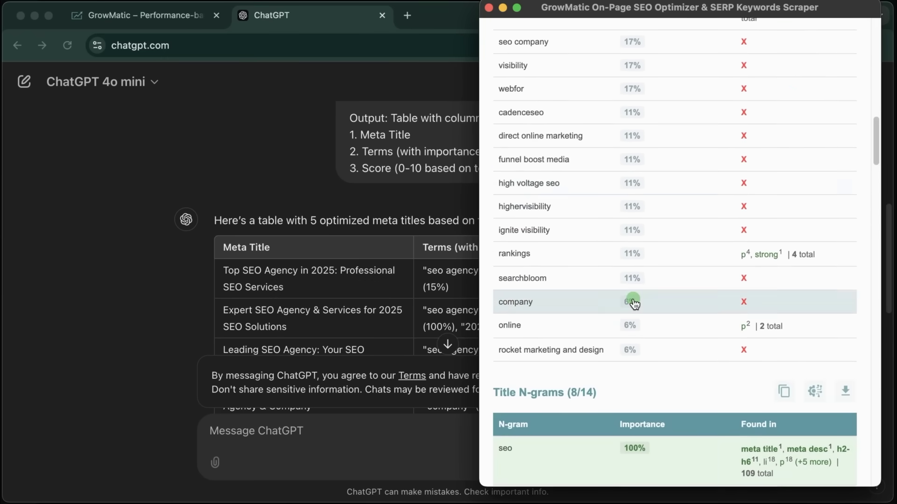
{"action": "scroll", "coordinate": [633, 299], "scroll_direction": "down", "scroll_amount": 4}
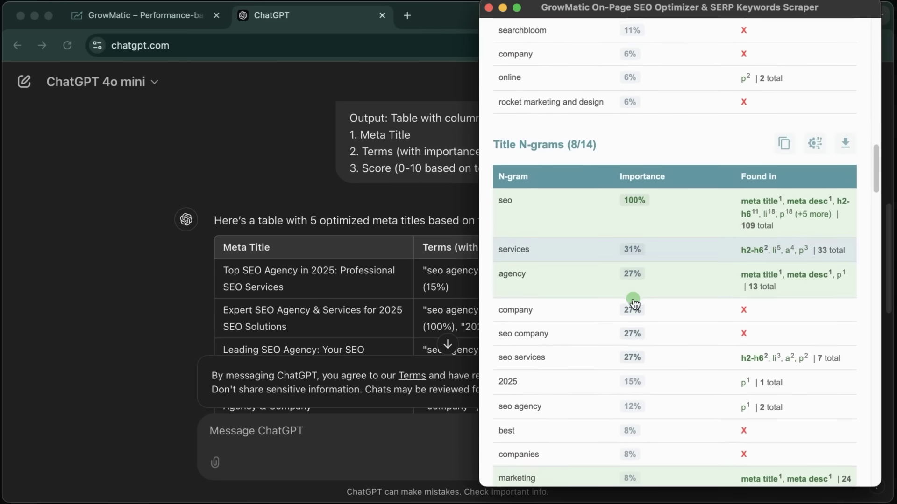
Switch to the growmatic.io page in the browser and look over the opening section of its home page
{"action": "left_click", "coordinate": [161, 16]}
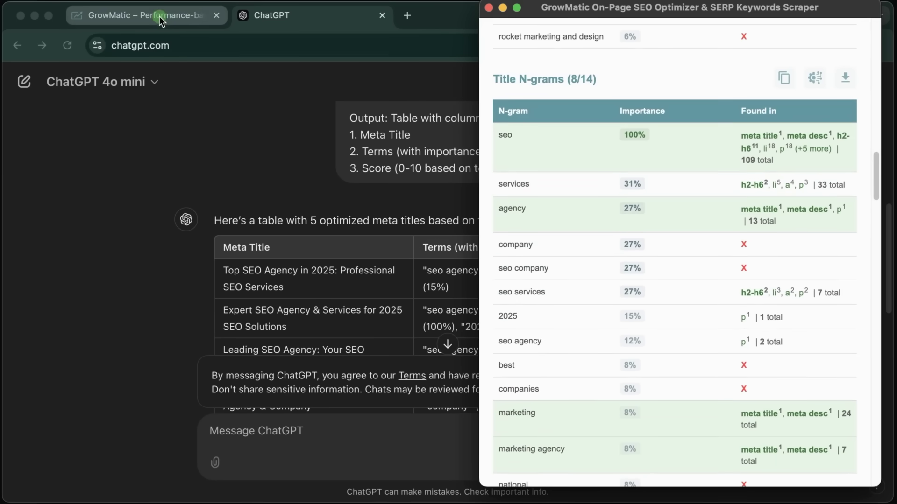
{"action": "left_click", "coordinate": [523, 304]}
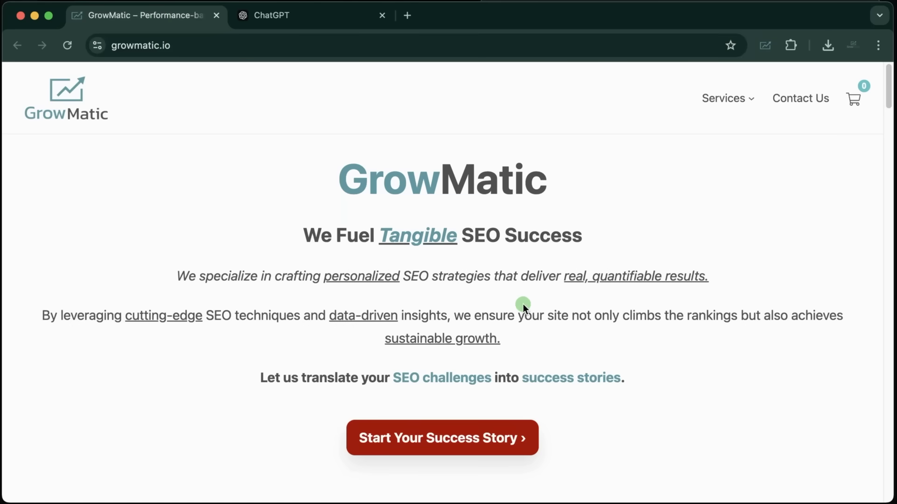
{"action": "scroll", "coordinate": [523, 304], "scroll_direction": "down", "scroll_amount": 3}
{"action": "scroll", "coordinate": [579, 300], "scroll_direction": "up", "scroll_amount": 3}
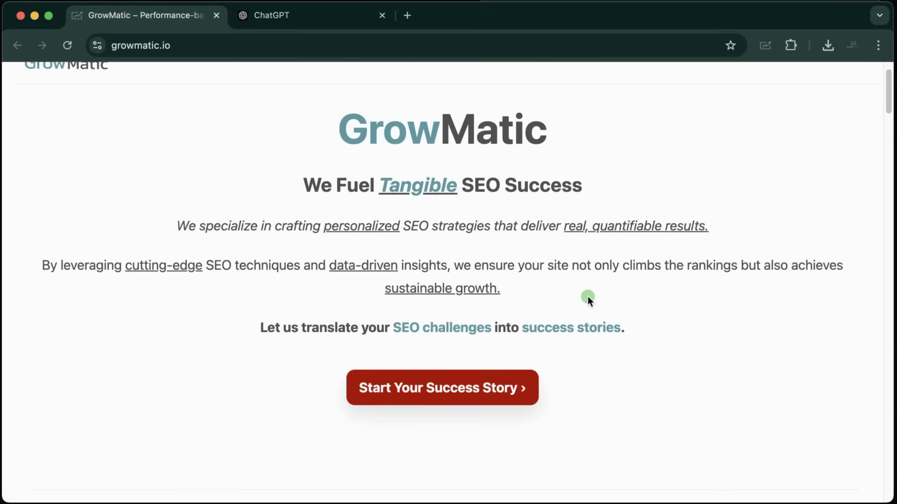